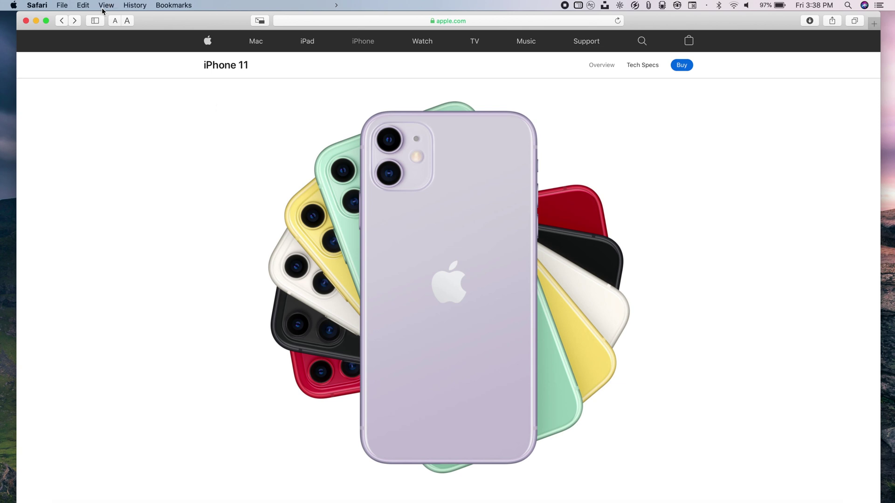
Check Safari's extensions preferences, then customize the Safari toolbar
{"action": "left_click", "coordinate": [42, 6]}
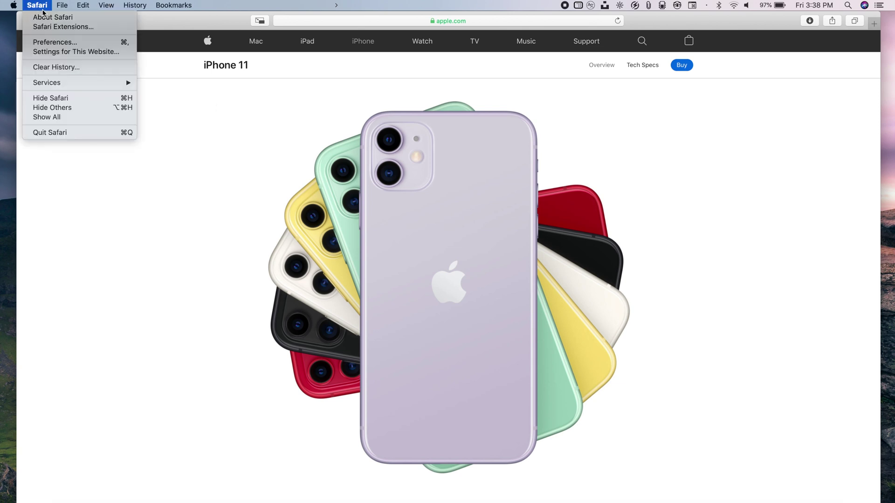
{"action": "left_click", "coordinate": [54, 42]}
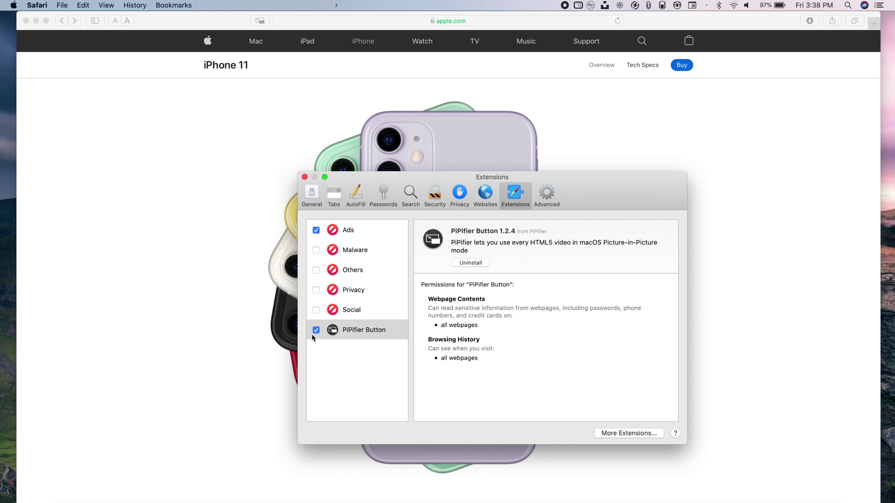
{"action": "left_click", "coordinate": [305, 177]}
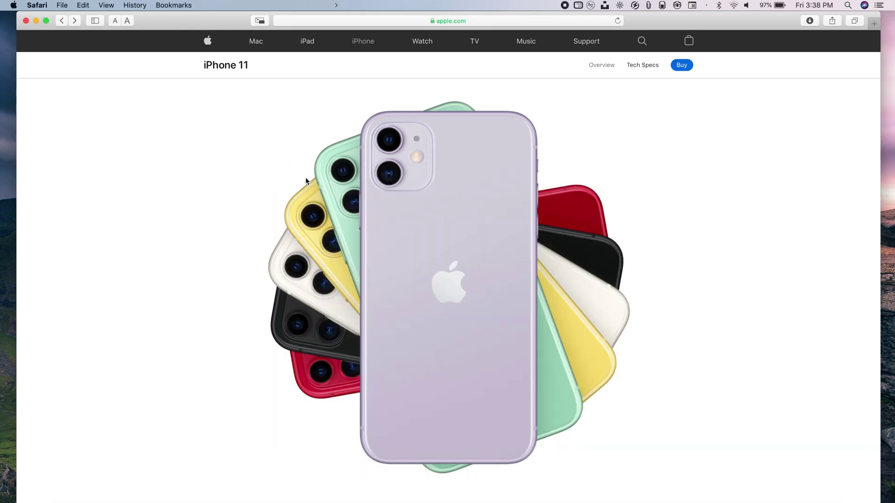
{"action": "left_click", "coordinate": [116, 6]}
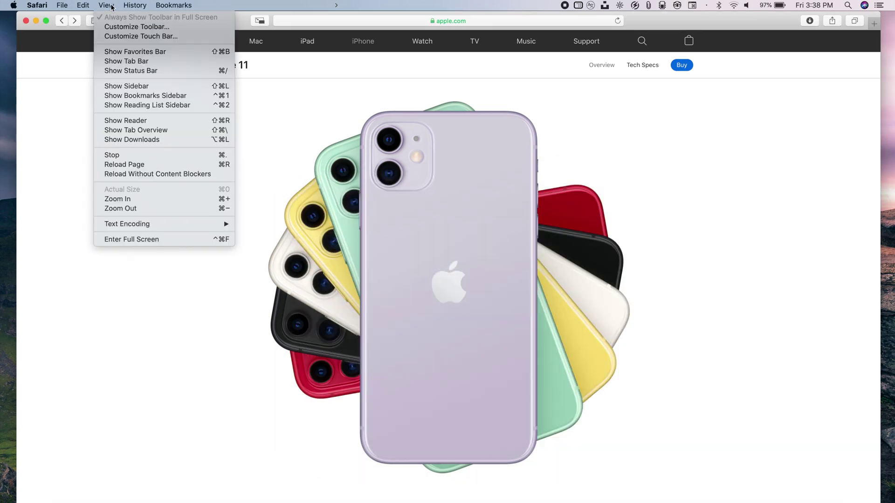
{"action": "left_click", "coordinate": [120, 28]}
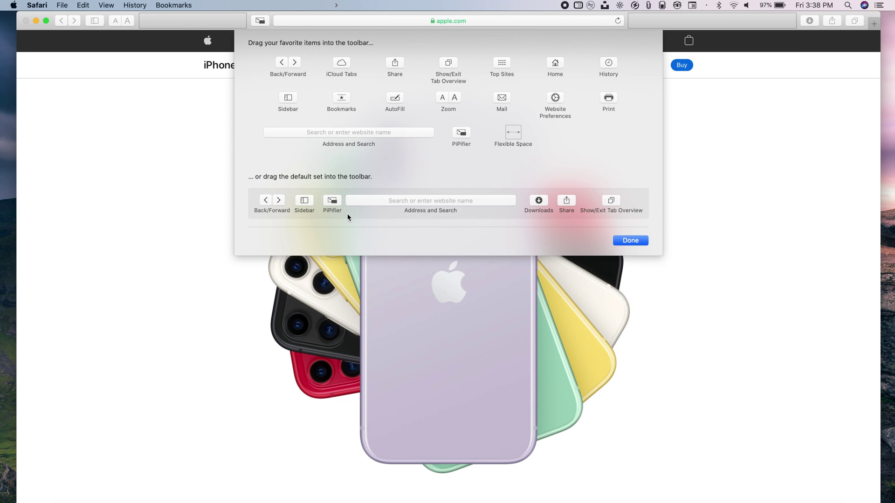
{"action": "left_click", "coordinate": [636, 238]}
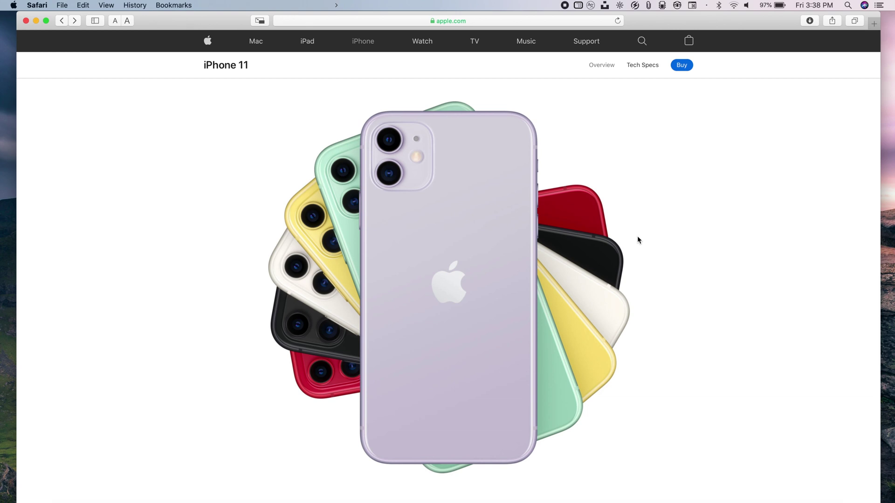
Open the Apple keynote page and start, then pause, the keynote video
{"action": "scroll", "coordinate": [637, 239], "scroll_direction": "down", "scroll_amount": 10}
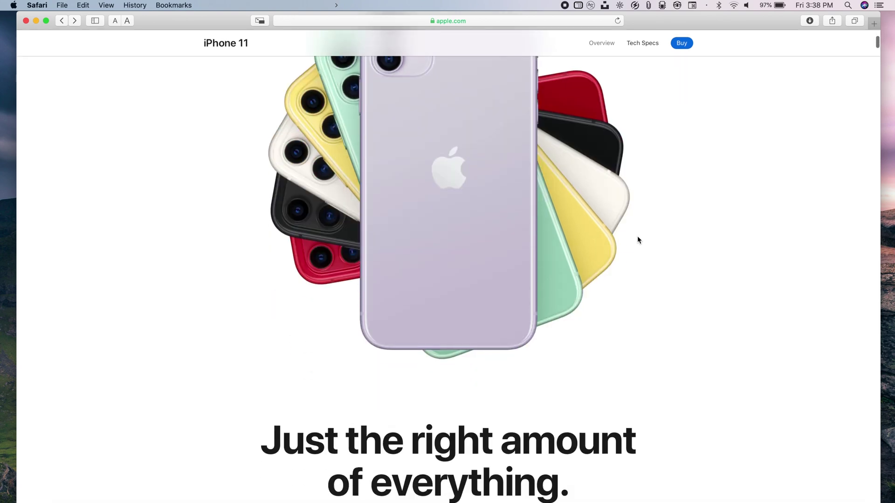
{"action": "left_click", "coordinate": [415, 359]}
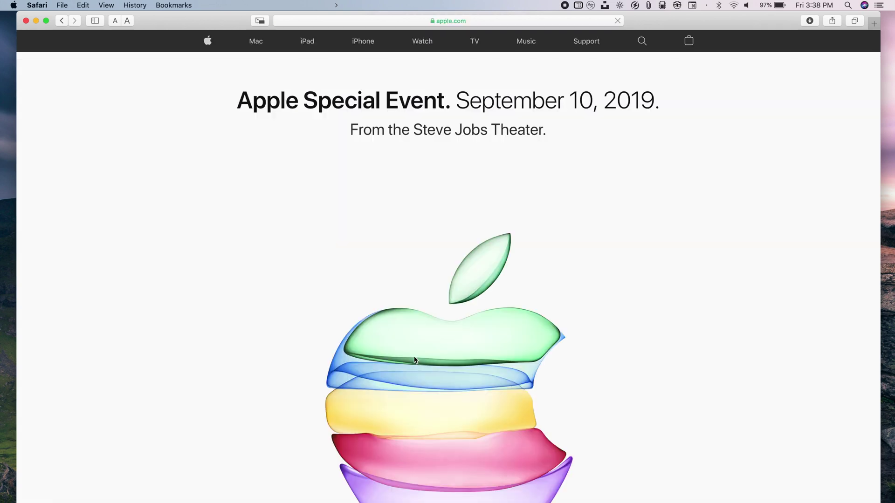
{"action": "scroll", "coordinate": [414, 360], "scroll_direction": "down", "scroll_amount": 5}
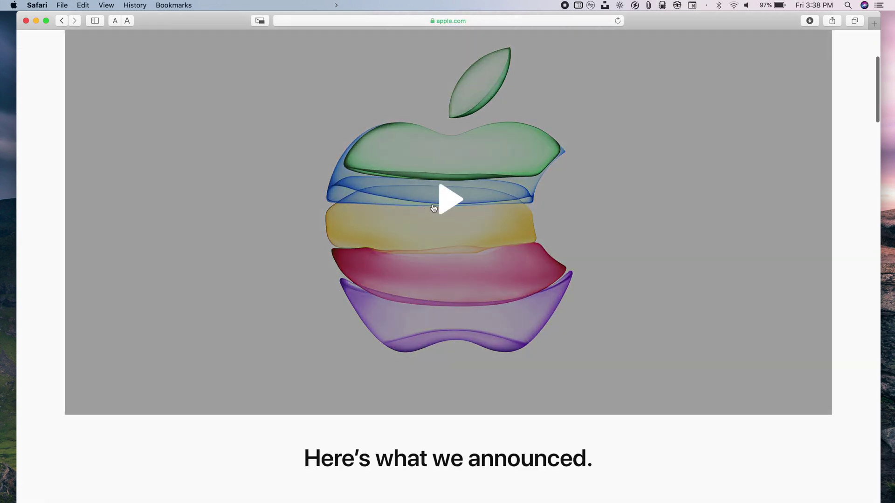
{"action": "left_click", "coordinate": [447, 202]}
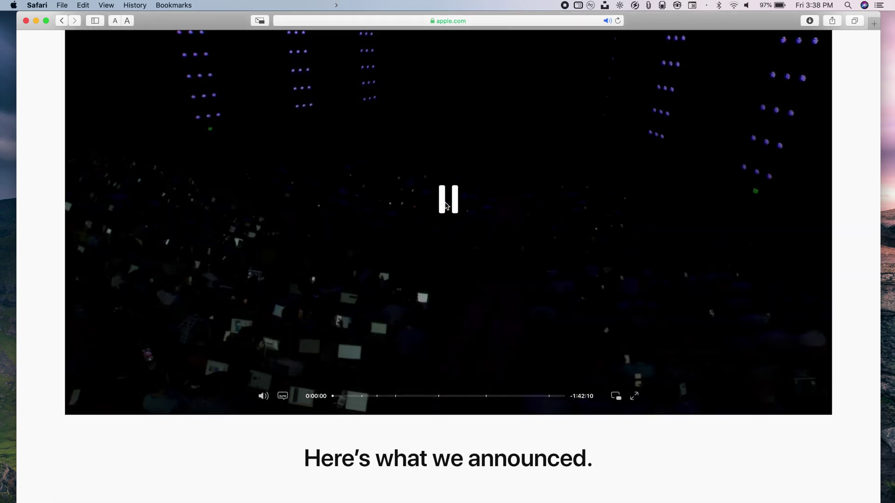
{"action": "scroll", "coordinate": [447, 210], "scroll_direction": "up", "scroll_amount": 2}
{"action": "left_click", "coordinate": [449, 251]}
{"action": "scroll", "coordinate": [449, 251], "scroll_direction": "up", "scroll_amount": 3}
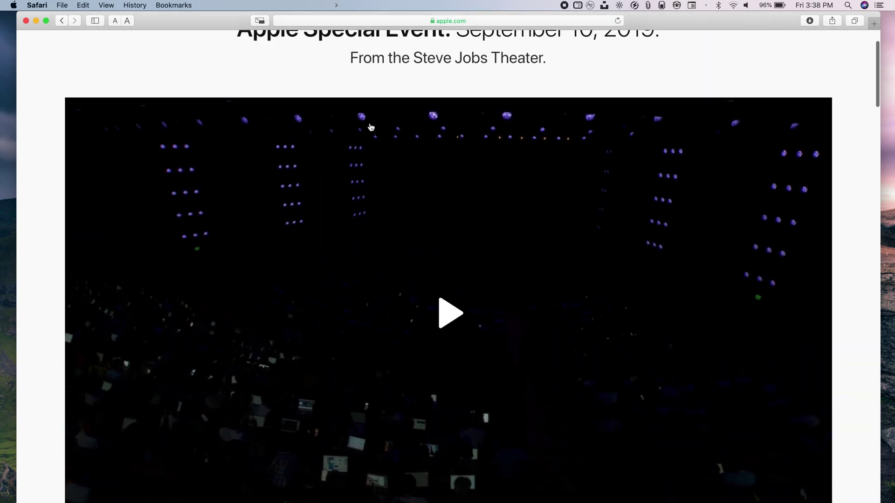
Pop the keynote into picture-in-picture, minimize Safari, reposition and shrink it, then return it to Safari
{"action": "left_click", "coordinate": [259, 21]}
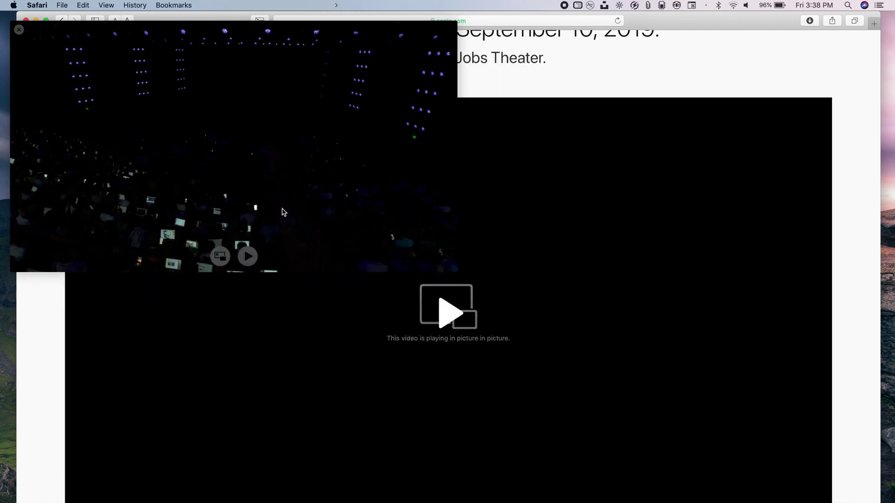
{"action": "left_click_drag", "start_coordinate": [225, 145], "coordinate": [197, 241]}
{"action": "left_click", "coordinate": [37, 20]}
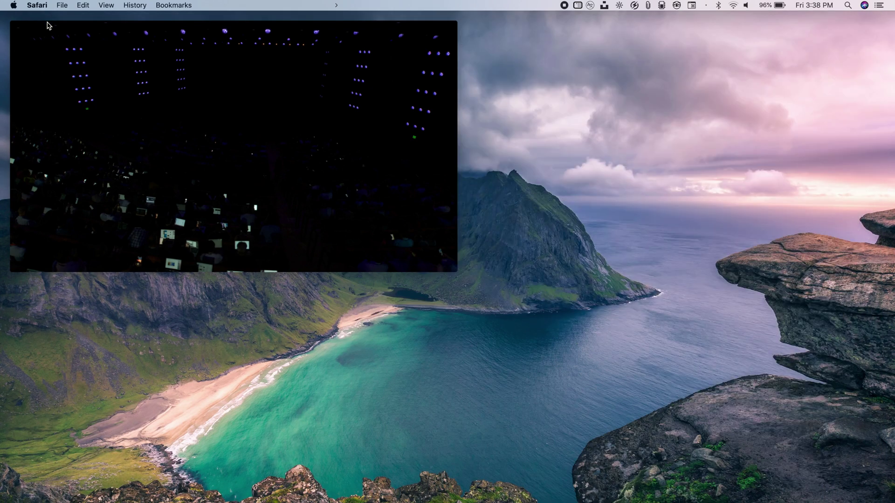
{"action": "left_click_drag", "start_coordinate": [205, 176], "coordinate": [335, 373]}
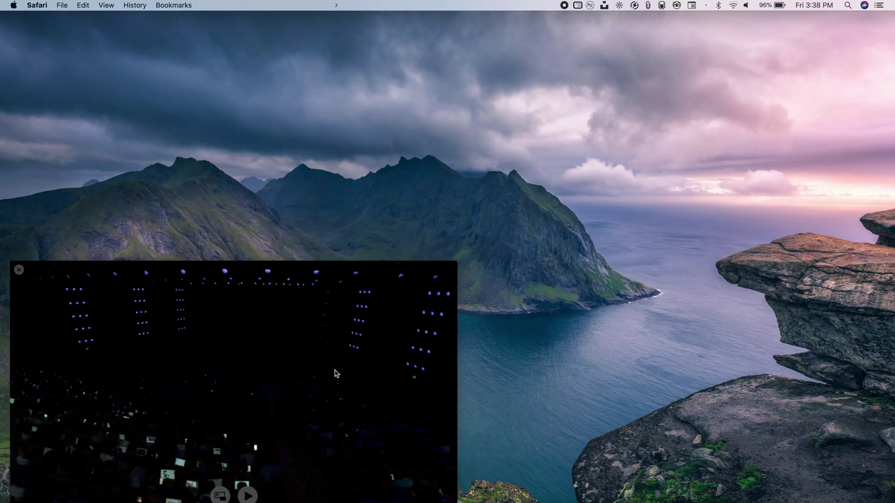
{"action": "left_click_drag", "start_coordinate": [457, 267], "coordinate": [649, 256]}
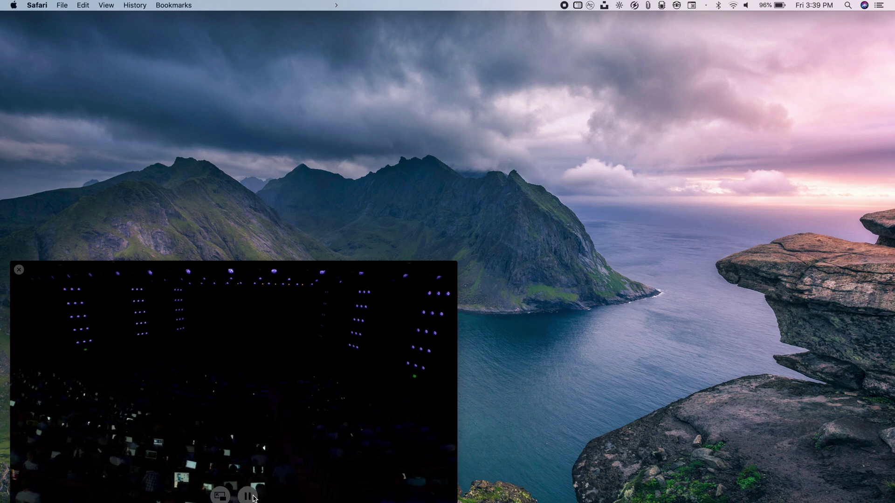
{"action": "left_click", "coordinate": [220, 495]}
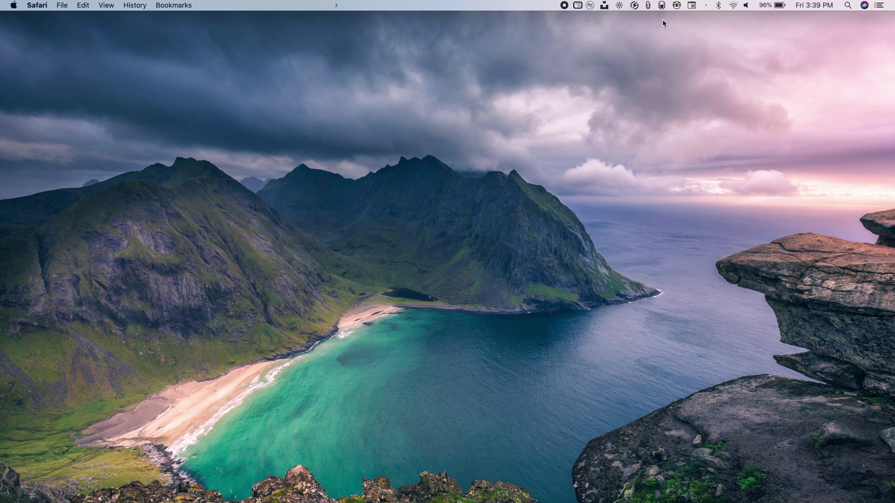
Open Memory Diag's usage panel and show details of the two 8GB memory modules
{"action": "left_click", "coordinate": [662, 6]}
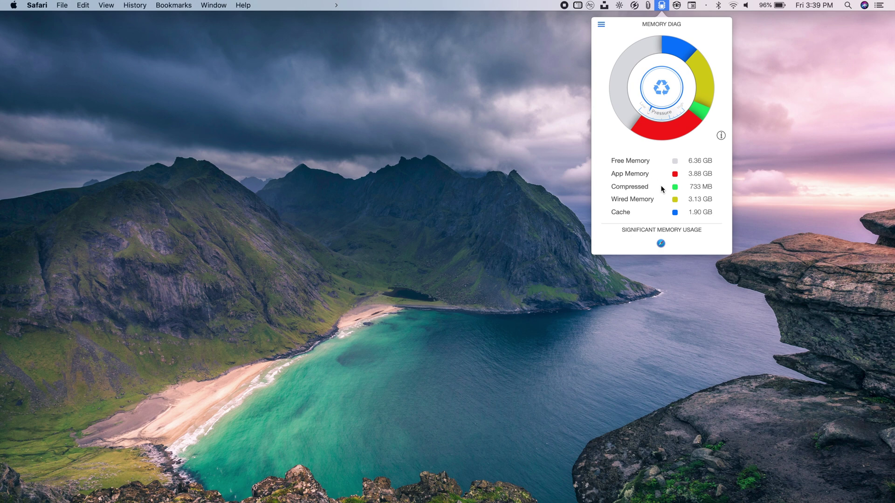
{"action": "mouse_move", "coordinate": [646, 211]}
{"action": "mouse_move", "coordinate": [662, 245]}
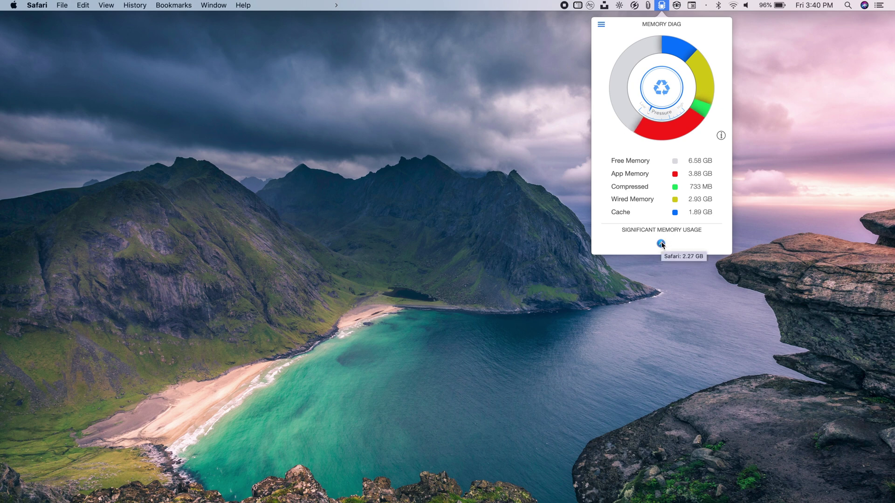
{"action": "left_click", "coordinate": [722, 135]}
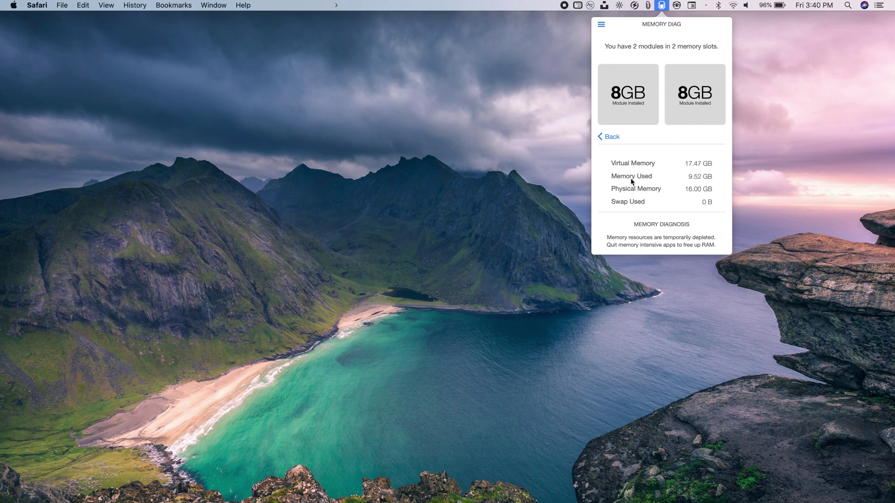
Return to Memory Diag's overview and run Recycle Memory from its options menu
{"action": "left_click", "coordinate": [611, 136]}
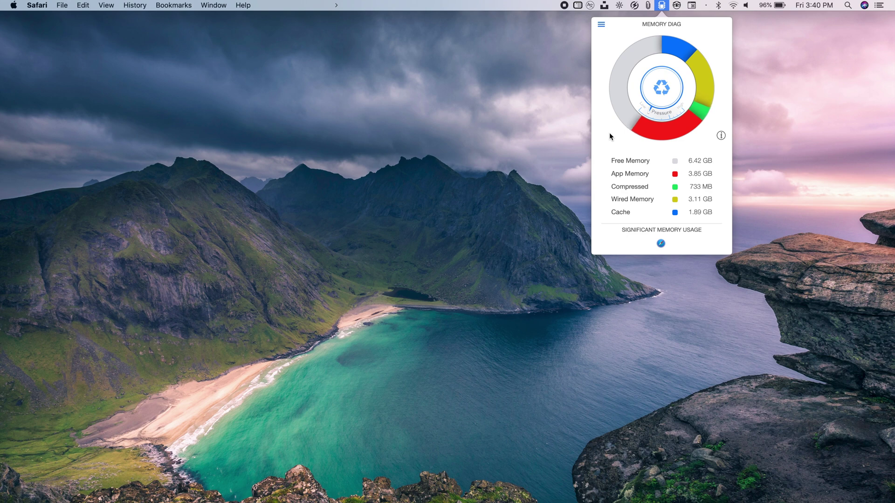
{"action": "left_click", "coordinate": [601, 24]}
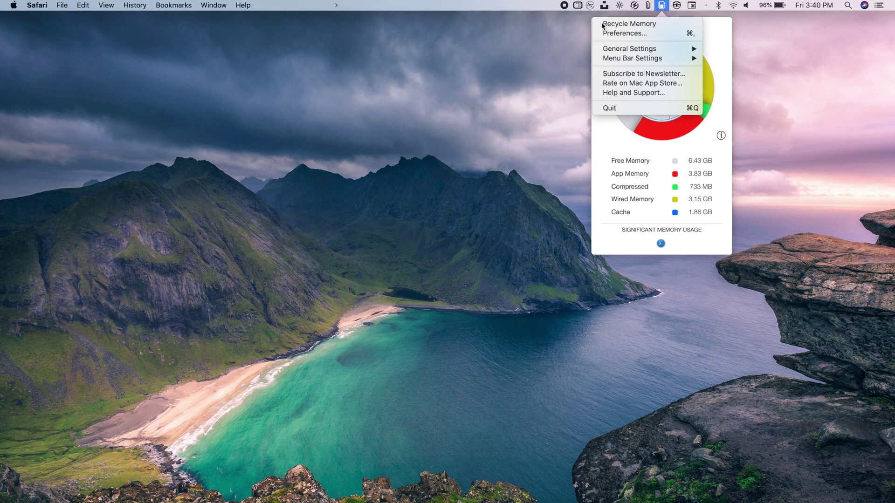
{"action": "left_click", "coordinate": [603, 25]}
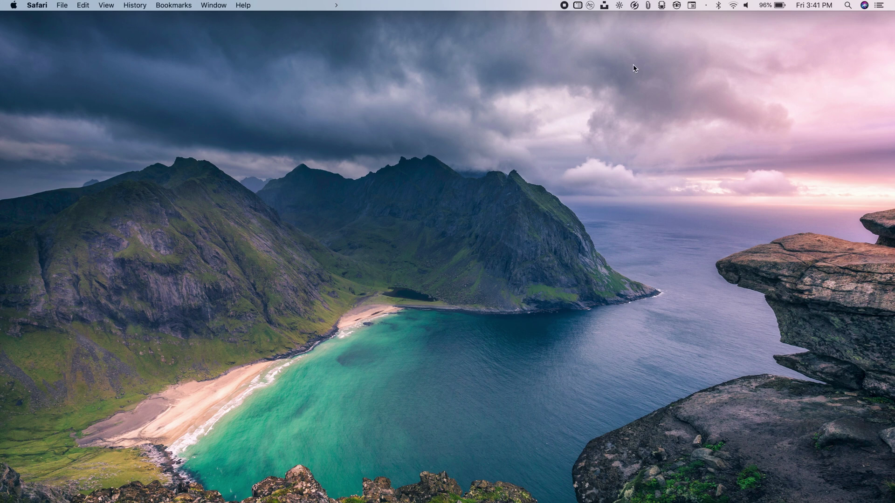
Toggle desktop icons on and off with HiddenMe, ending with the icons hidden
{"action": "left_click", "coordinate": [578, 5]}
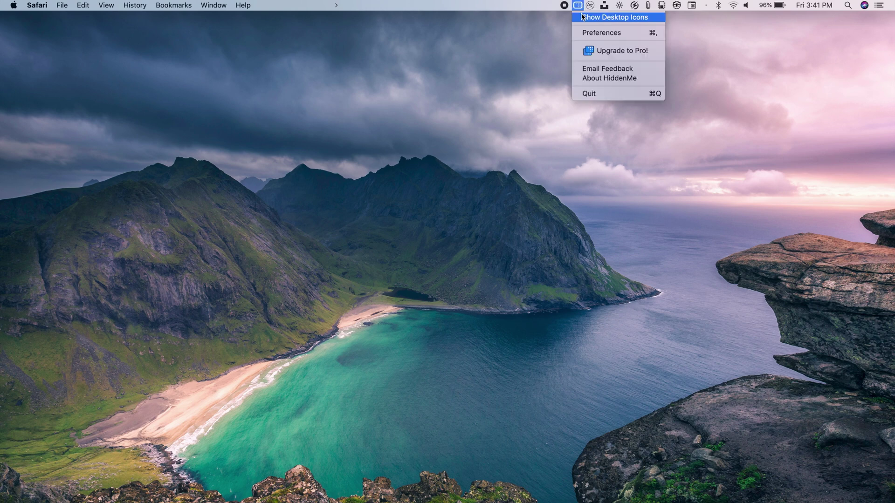
{"action": "left_click", "coordinate": [582, 16]}
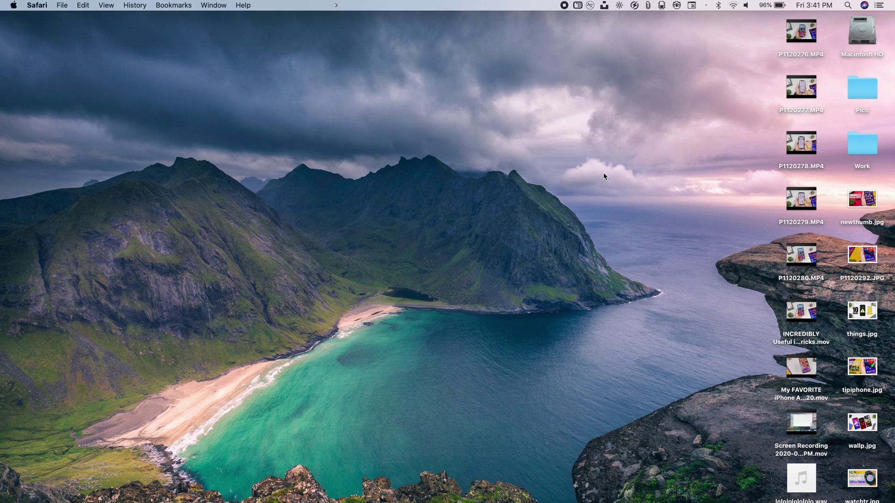
{"action": "left_click", "coordinate": [578, 5]}
{"action": "left_click", "coordinate": [596, 18]}
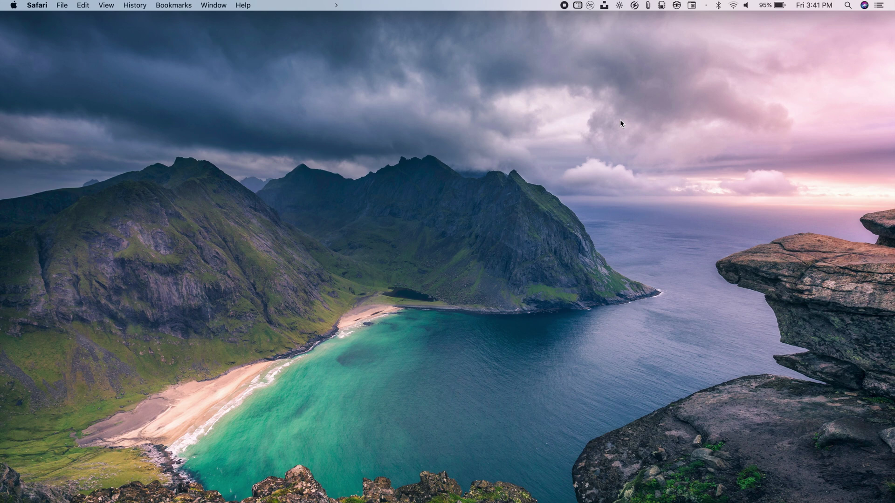
{"action": "left_click", "coordinate": [580, 10]}
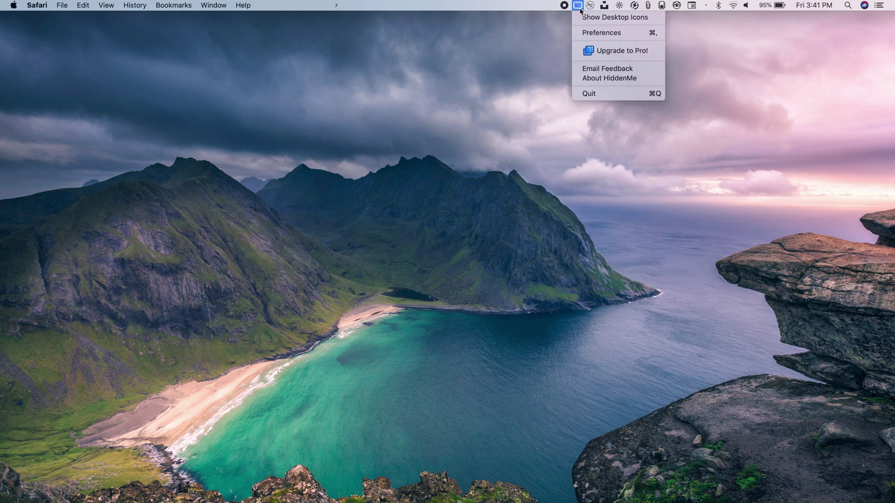
{"action": "left_click", "coordinate": [583, 17]}
{"action": "left_click", "coordinate": [580, 6]}
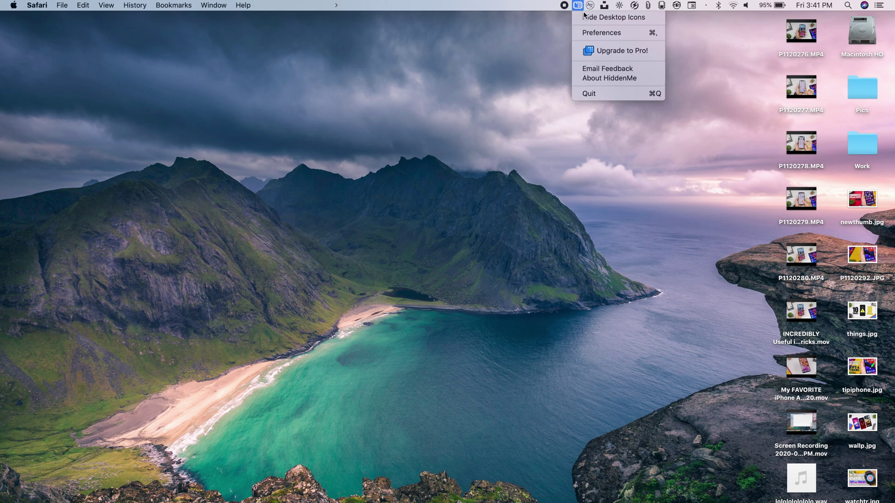
{"action": "left_click", "coordinate": [585, 16]}
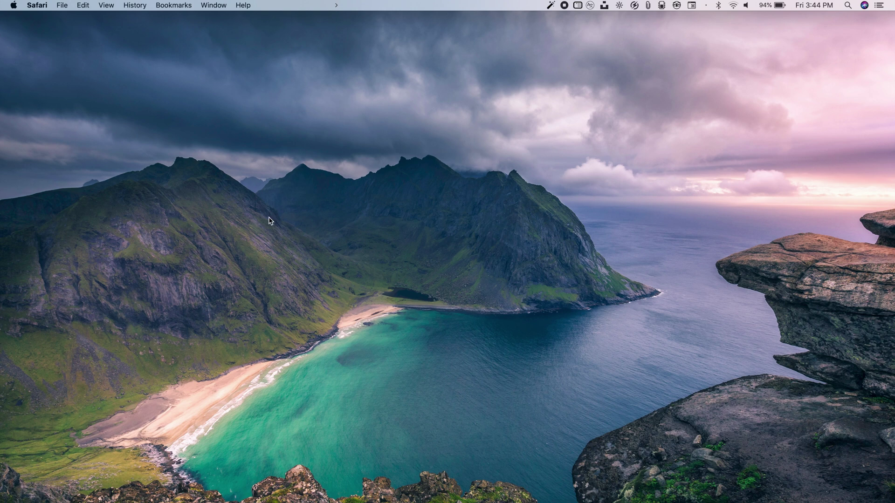
Bring Reminders to the front with Safari hidden, and reveal the hidden menu-bar icons
{"action": "left_click", "coordinate": [106, 489]}
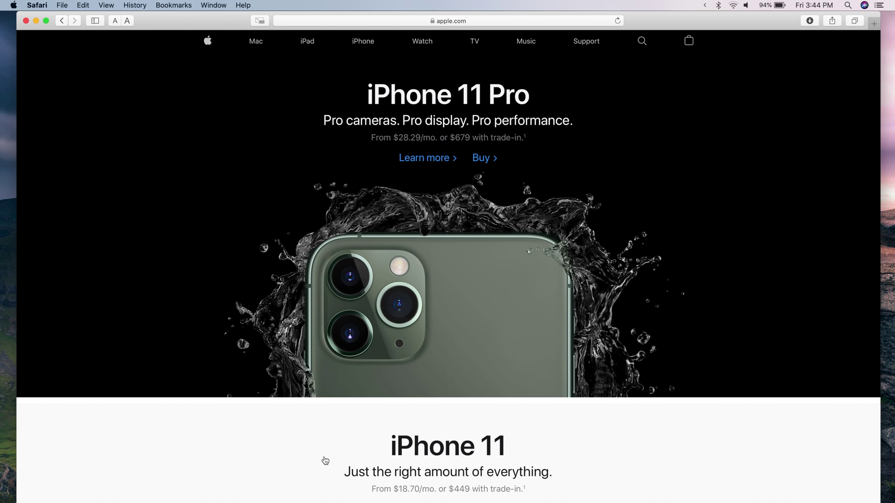
{"action": "left_click", "coordinate": [329, 500]}
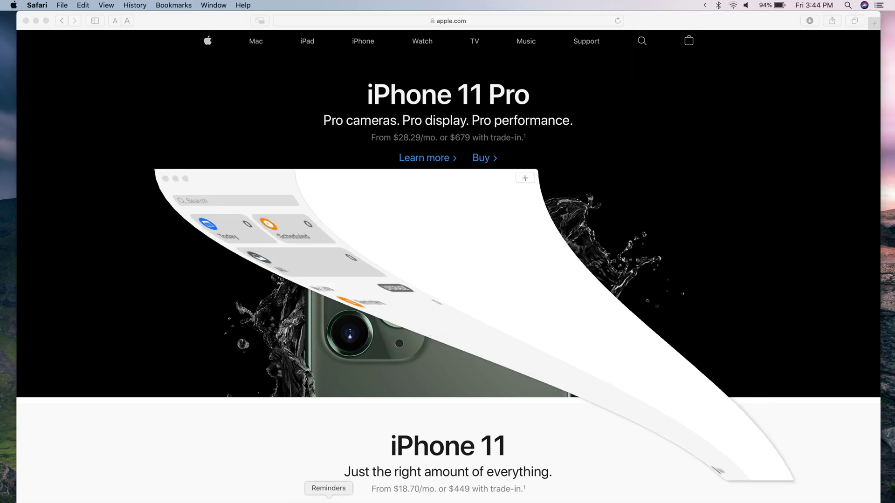
{"action": "key", "text": "alt+super+h"}
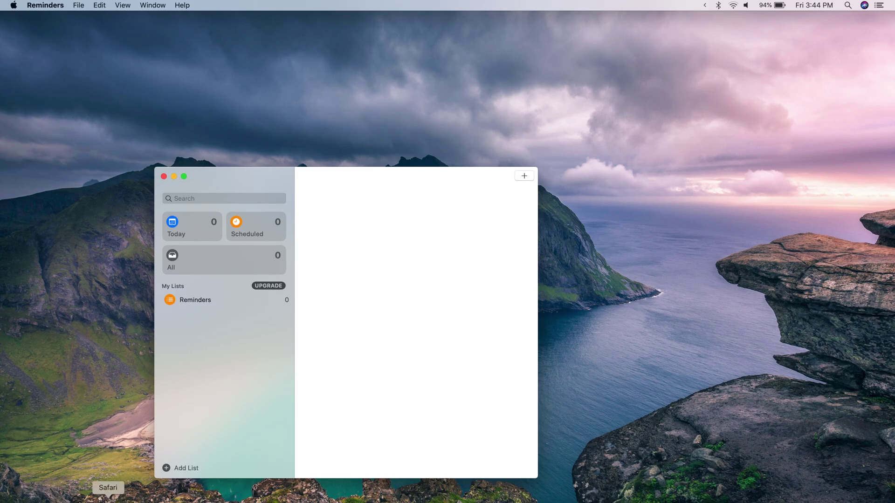
{"action": "left_click", "coordinate": [108, 498]}
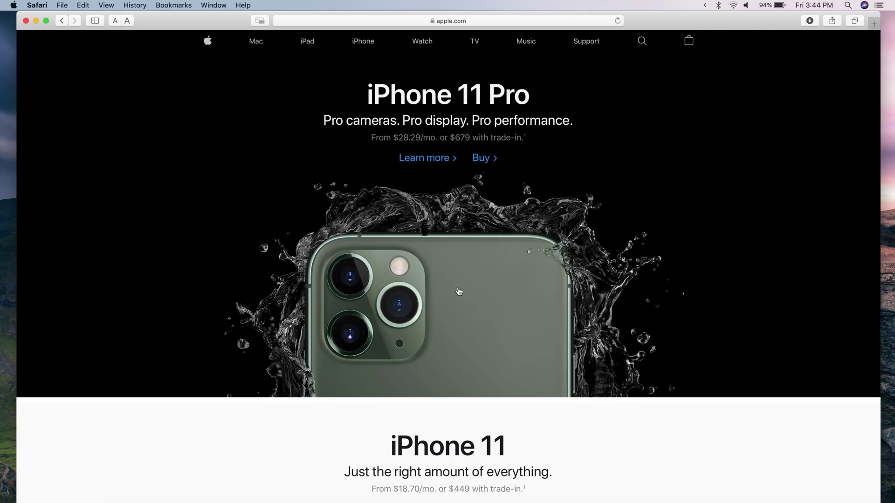
{"action": "left_click", "coordinate": [324, 499]}
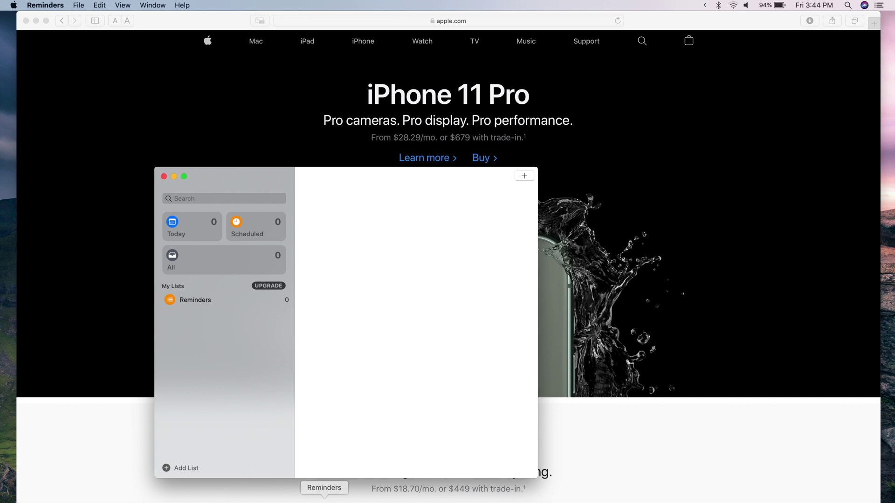
{"action": "key", "text": "super+alt+h"}
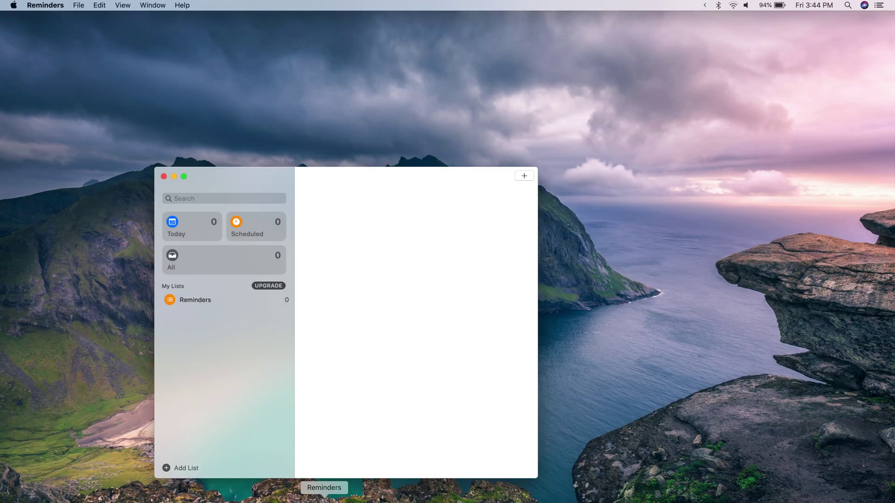
{"action": "left_click", "coordinate": [704, 5]}
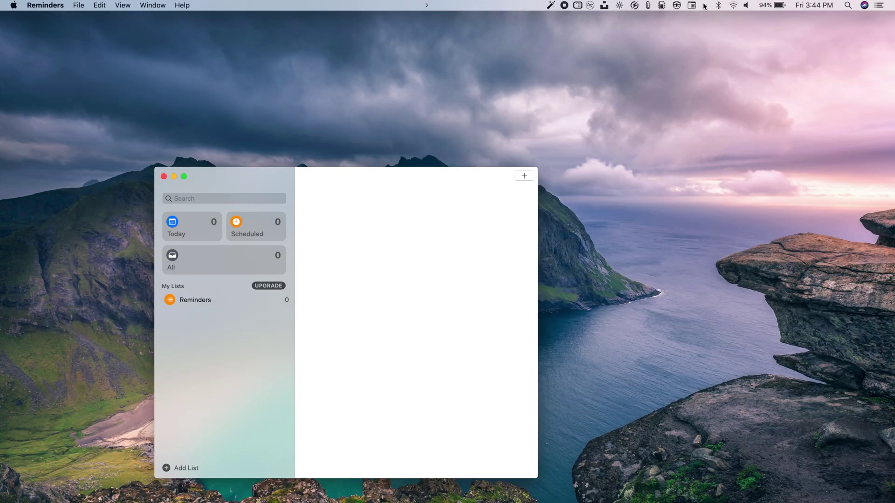
Open the Hocus Focus app list and the auto-hide timer for Reminders
{"action": "left_click", "coordinate": [551, 6]}
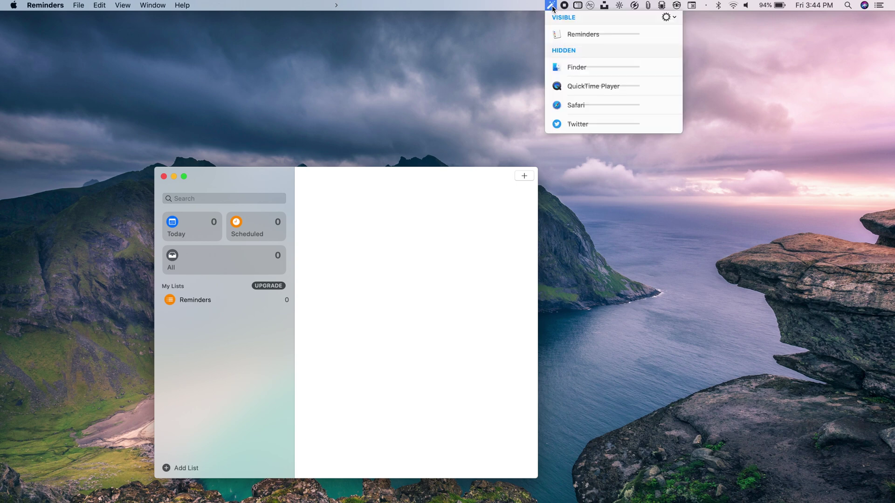
{"action": "mouse_move", "coordinate": [594, 68]}
{"action": "mouse_move", "coordinate": [600, 35]}
{"action": "left_click", "coordinate": [670, 34]}
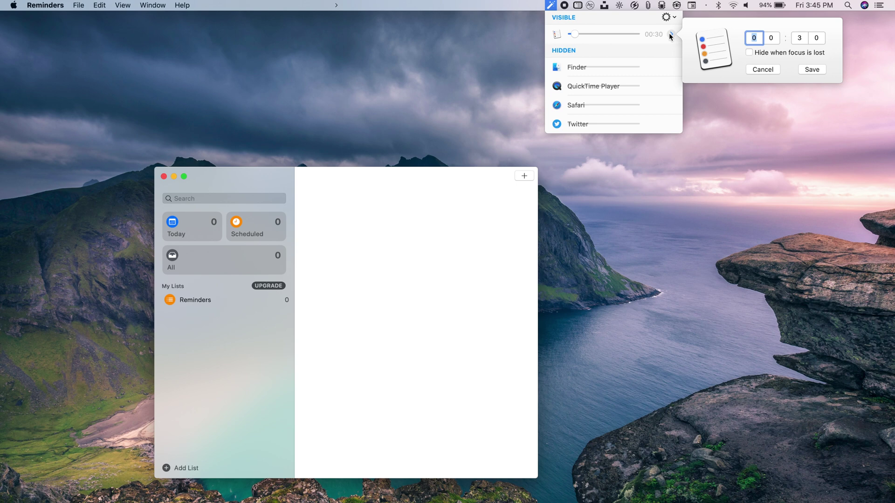
Set the Reminders timer to 00:05, save it, and bring back the hidden Twitter window
{"action": "left_click", "coordinate": [799, 39]}
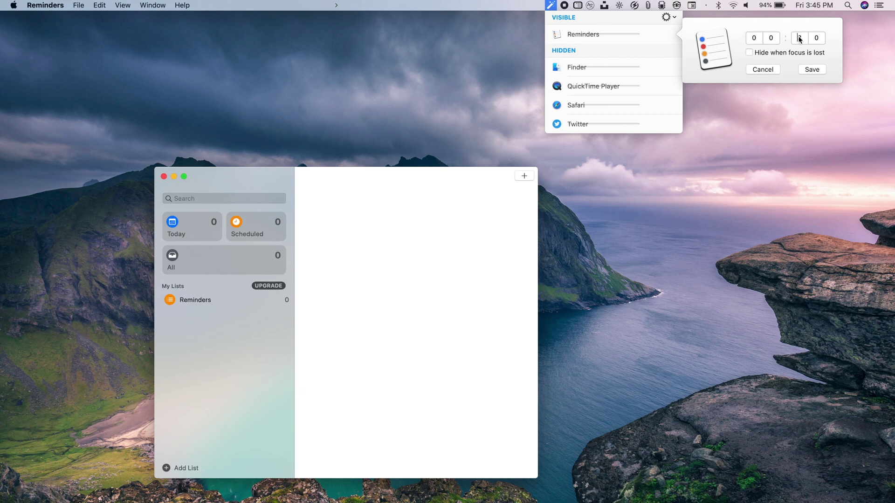
{"action": "type", "text": "0"}
{"action": "key", "text": "Tab"}
{"action": "key", "text": "BackSpace"}
{"action": "left_click", "coordinate": [802, 42]}
{"action": "type", "text": "0"}
{"action": "left_click", "coordinate": [818, 41]}
{"action": "type", "text": "5"}
{"action": "left_click", "coordinate": [812, 70]}
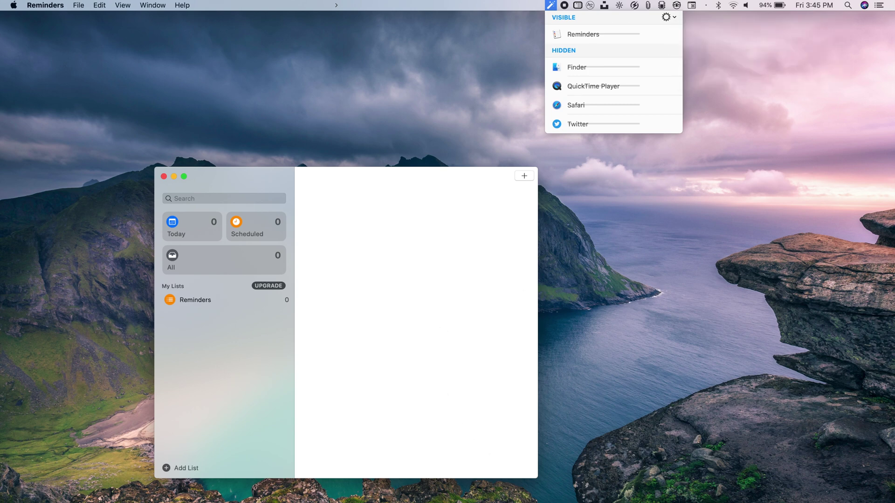
{"action": "left_click", "coordinate": [608, 498]}
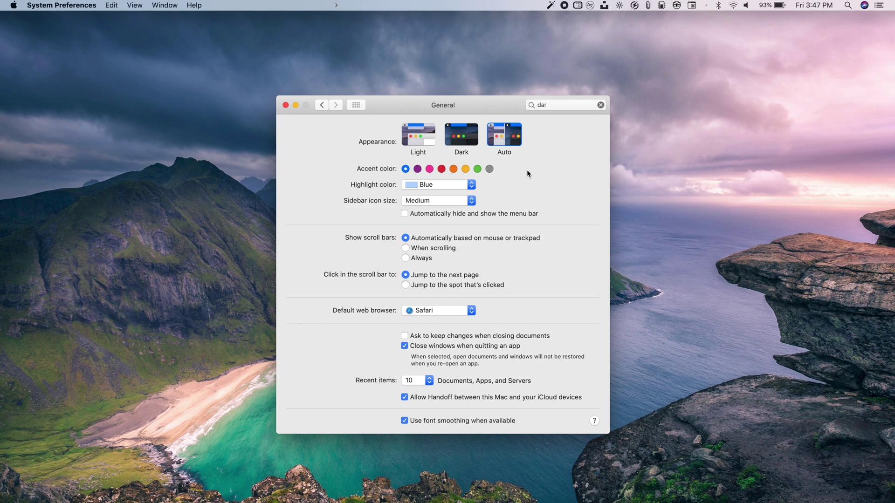
Close System Preferences with Appearance left on Auto
{"action": "left_click", "coordinate": [285, 105]}
Switch the system to dark mode with NightOwl, then back to light mode
{"action": "left_click", "coordinate": [677, 6]}
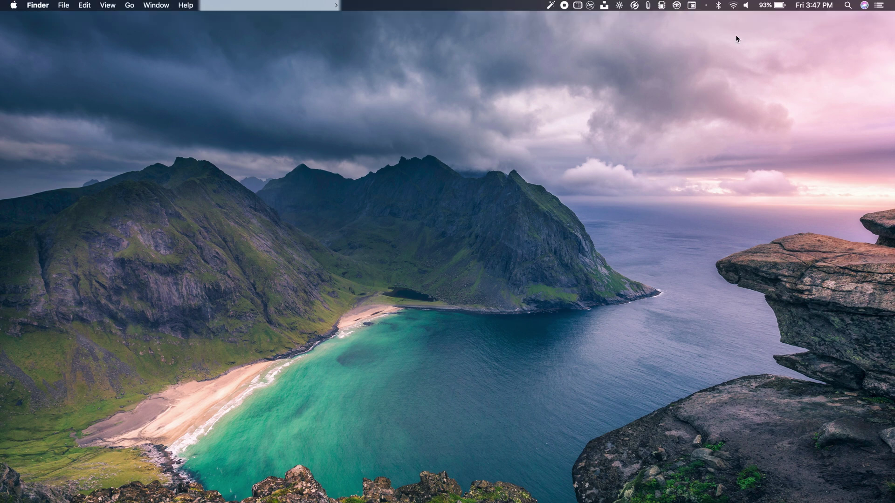
{"action": "left_click", "coordinate": [704, 5]}
{"action": "left_click", "coordinate": [678, 6]}
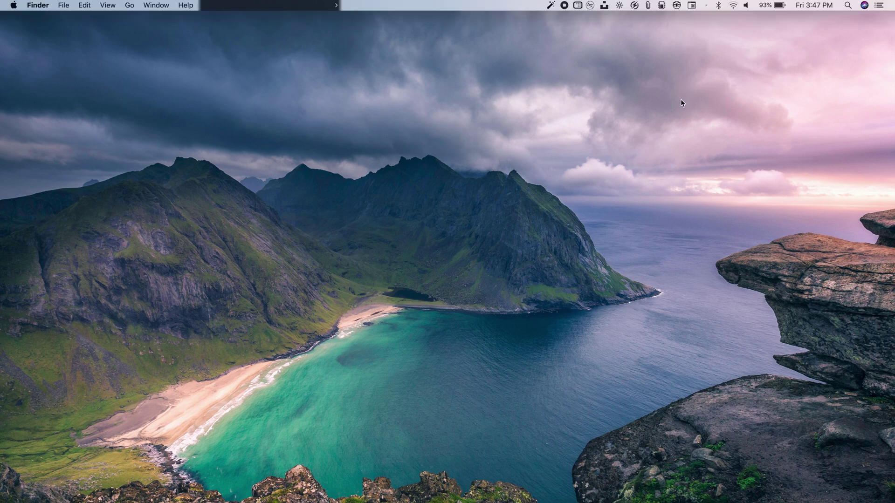
{"action": "left_click", "coordinate": [704, 5]}
In NightOwl settings, keep Light, enable Scheduled switching, set Notes to always stay light, and confirm
{"action": "right_click", "coordinate": [677, 6]}
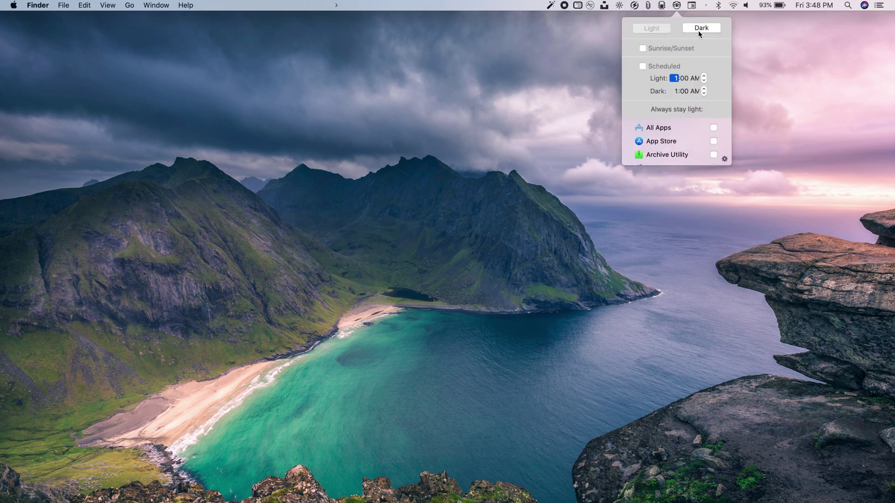
{"action": "left_click", "coordinate": [647, 30]}
{"action": "left_click", "coordinate": [642, 67]}
{"action": "scroll", "coordinate": [669, 134], "scroll_direction": "down", "scroll_amount": 10}
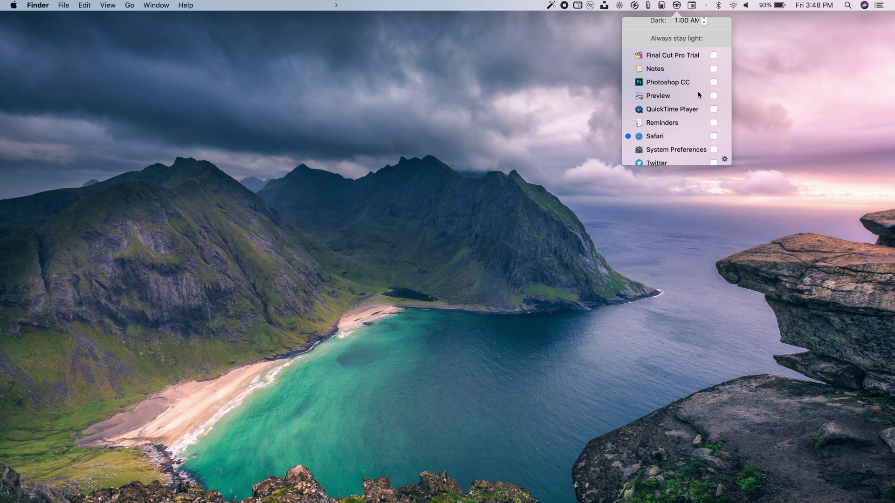
{"action": "scroll", "coordinate": [708, 150], "scroll_direction": "down", "scroll_amount": 2}
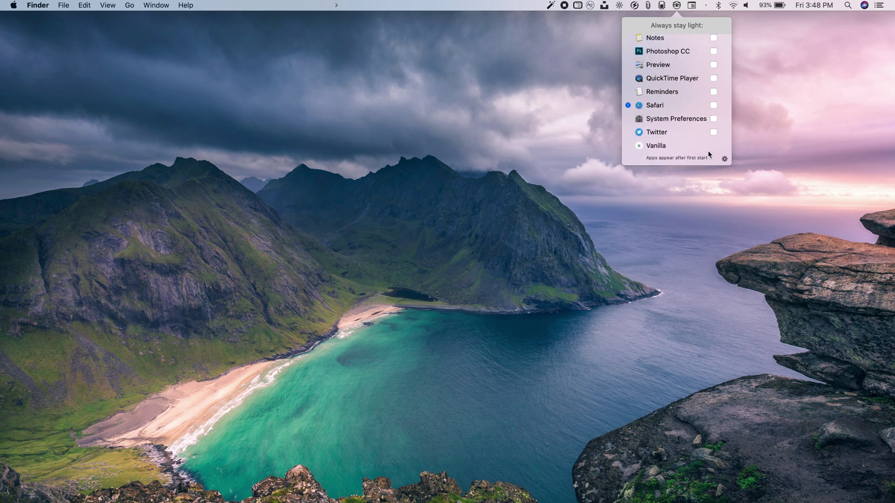
{"action": "scroll", "coordinate": [698, 77], "scroll_direction": "up", "scroll_amount": 5}
{"action": "scroll", "coordinate": [698, 77], "scroll_direction": "up", "scroll_amount": 3}
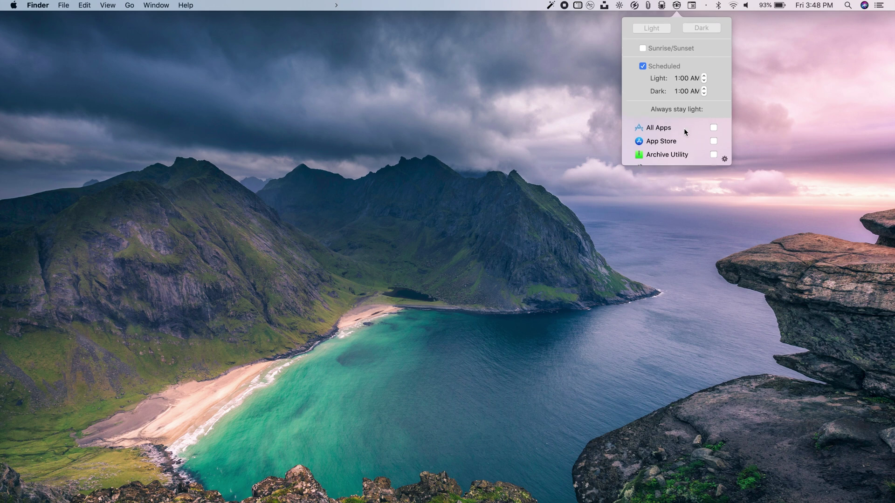
{"action": "scroll", "coordinate": [684, 127], "scroll_direction": "down", "scroll_amount": 3}
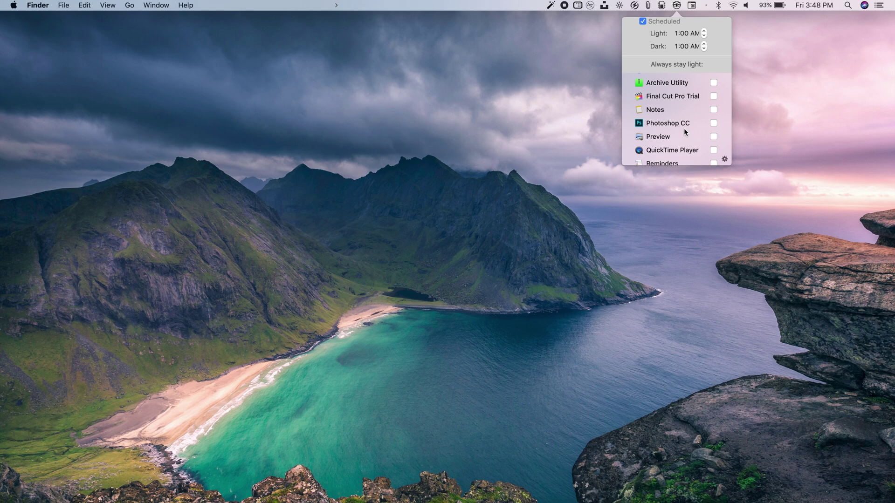
{"action": "left_click", "coordinate": [714, 110]}
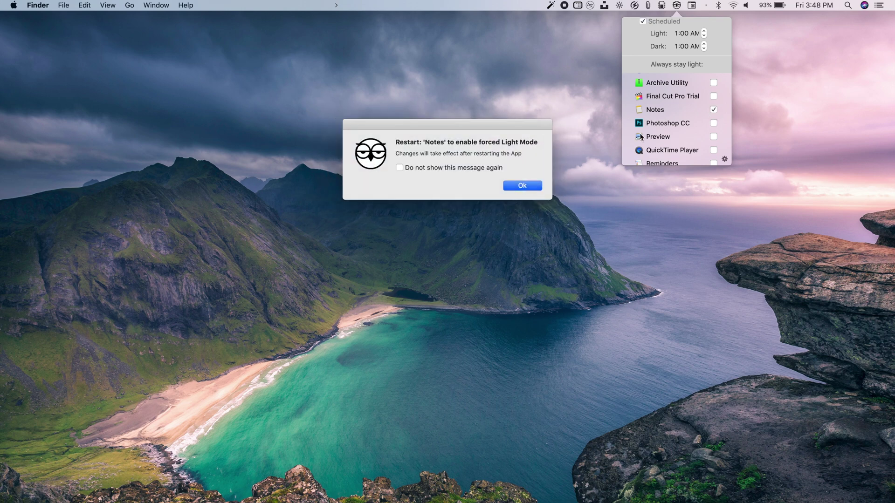
{"action": "left_click", "coordinate": [519, 187]}
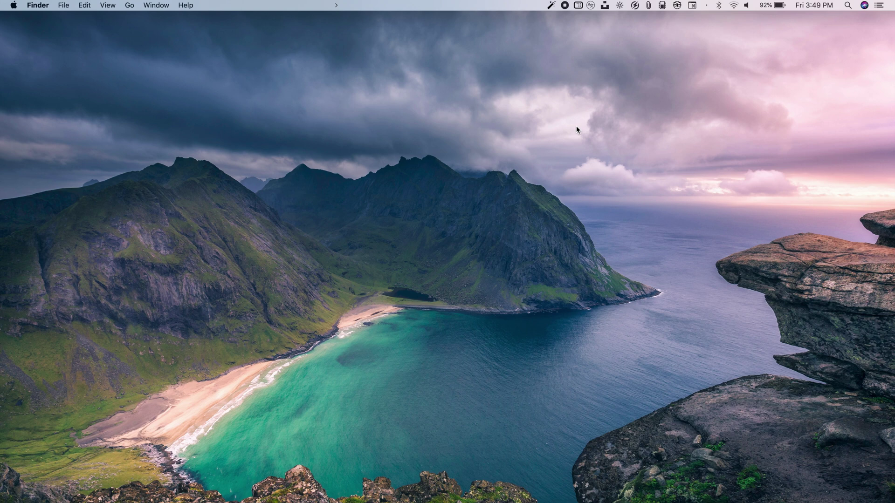
{"action": "left_click", "coordinate": [650, 5]}
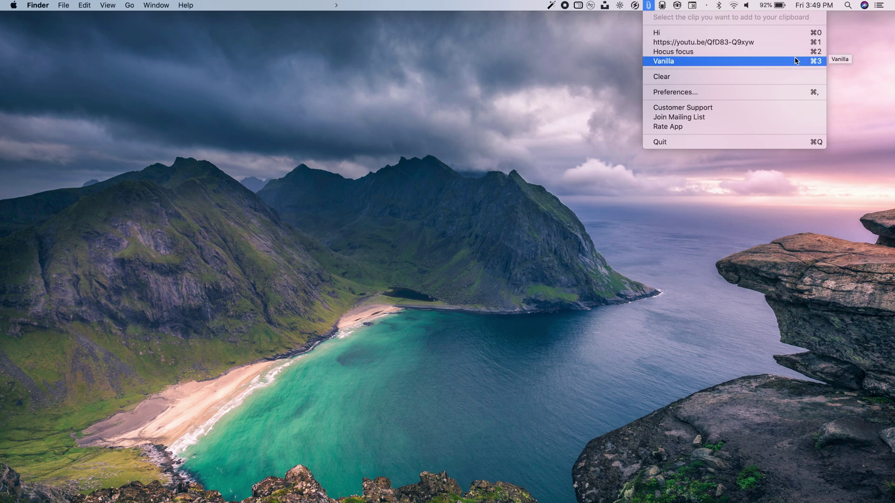
Restore the YouTube link clip with ⌘1, then view CopyClip's General and Exceptions preferences
{"action": "key", "text": "super+1"}
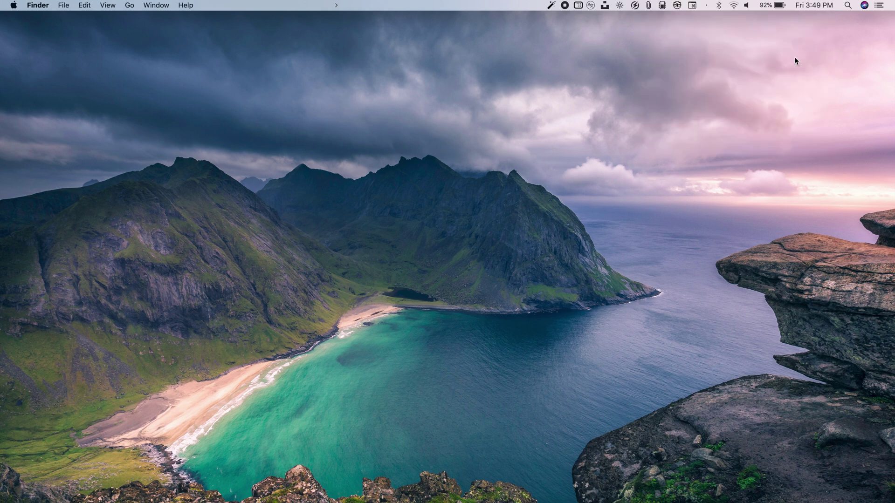
{"action": "left_click", "coordinate": [648, 5]}
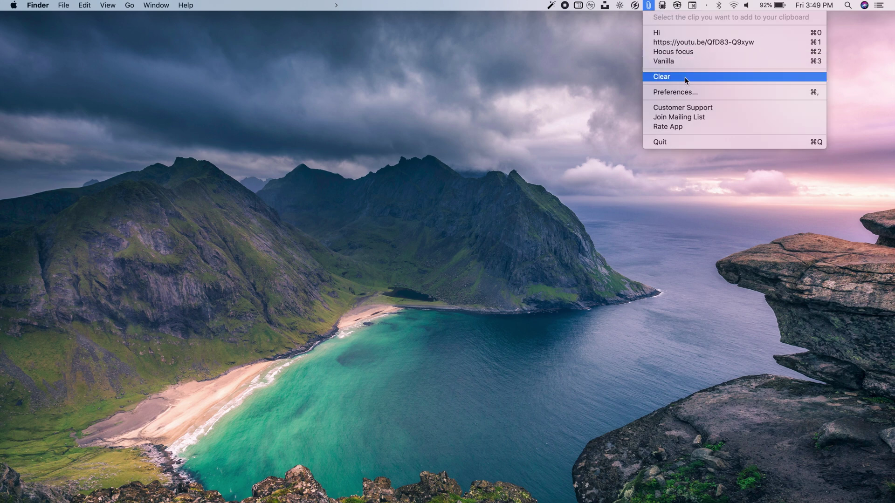
{"action": "left_click", "coordinate": [685, 92]}
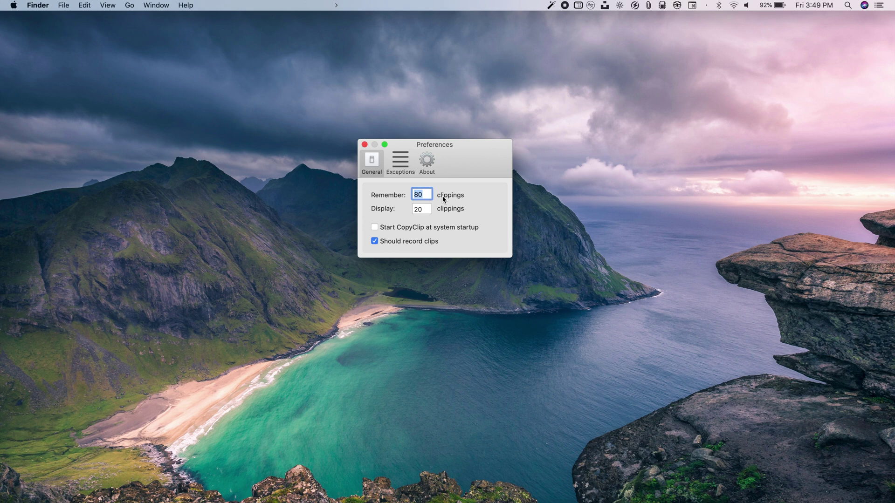
{"action": "left_click", "coordinate": [408, 170]}
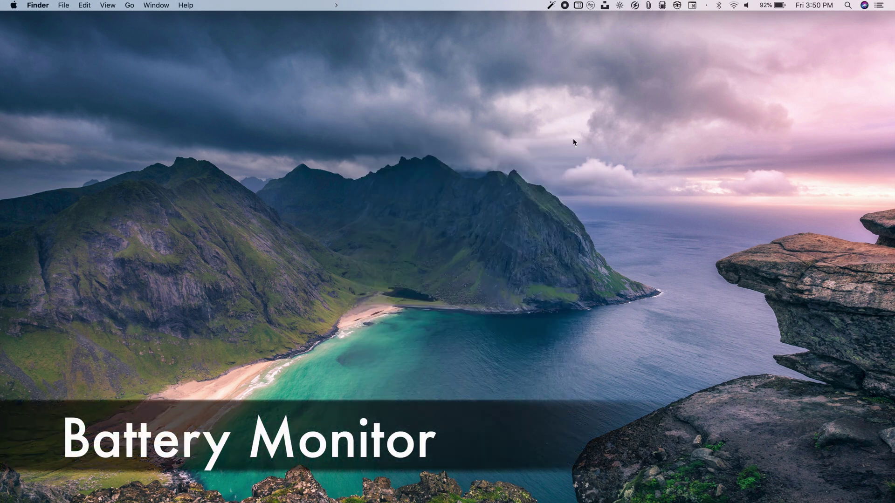
Open Battery Monitor's battery specification page and its options menu
{"action": "left_click", "coordinate": [637, 8]}
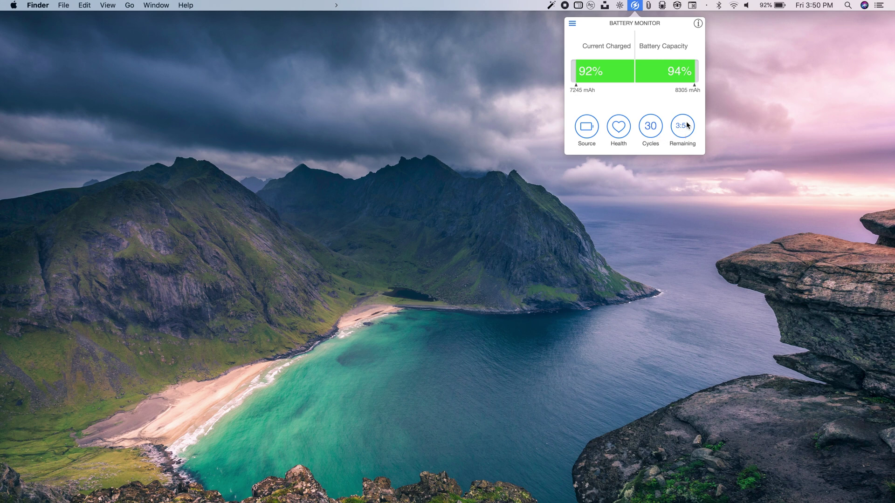
{"action": "left_click", "coordinate": [697, 27]}
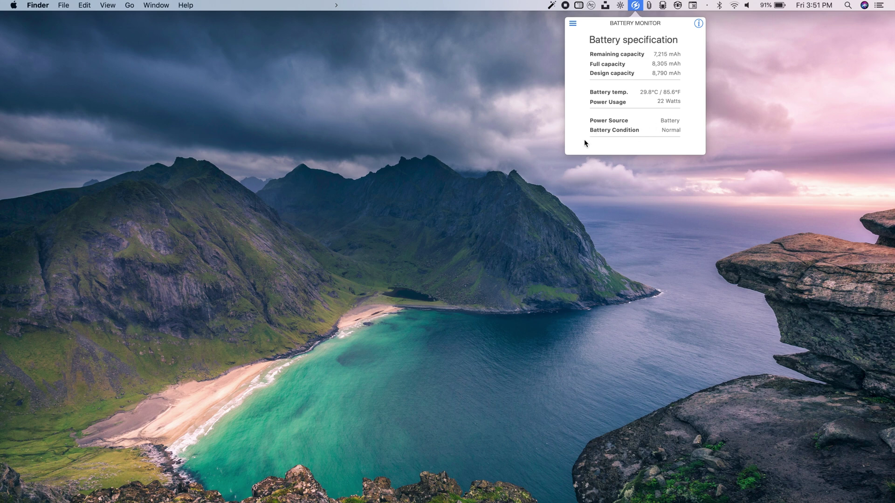
{"action": "left_click", "coordinate": [573, 24]}
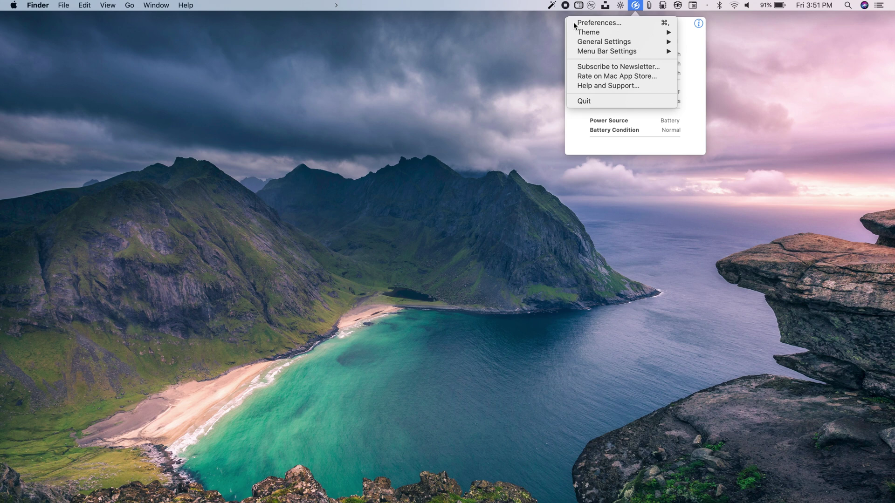
Turn on Show Percentage in Battery Monitor's Menu Bar Settings
{"action": "mouse_move", "coordinate": [584, 33]}
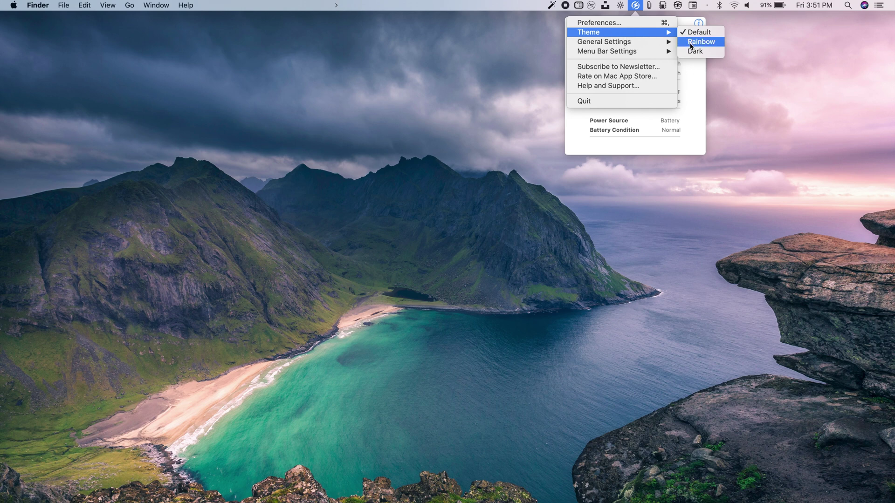
{"action": "mouse_move", "coordinate": [668, 52]}
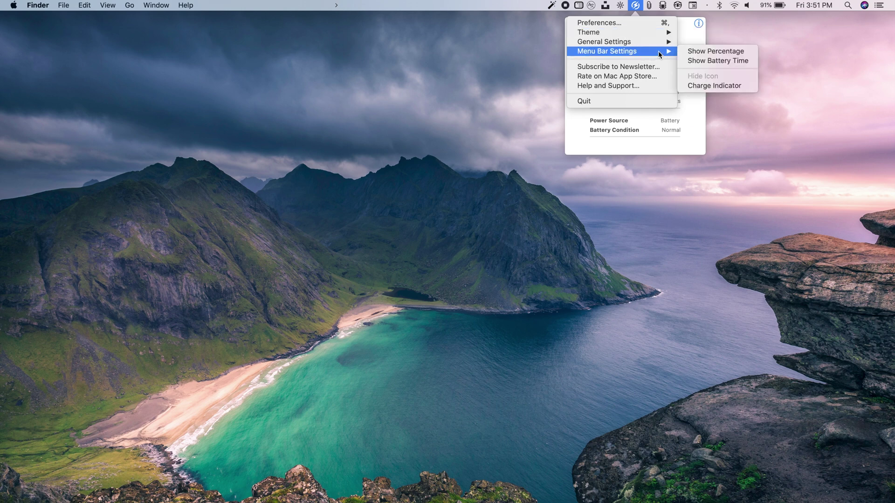
{"action": "left_click", "coordinate": [701, 52]}
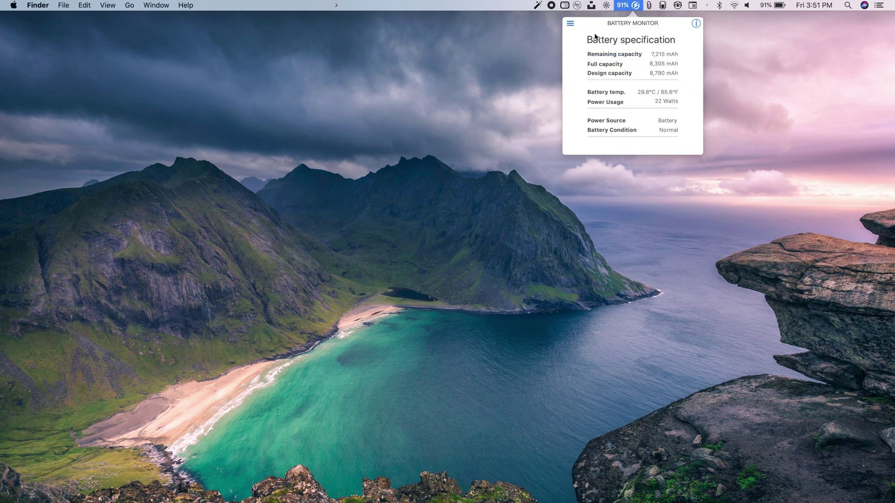
Add remaining battery time to the menu-bar readout, showing 90% (3:54), and close the panel
{"action": "left_click", "coordinate": [570, 25]}
{"action": "mouse_move", "coordinate": [591, 53]}
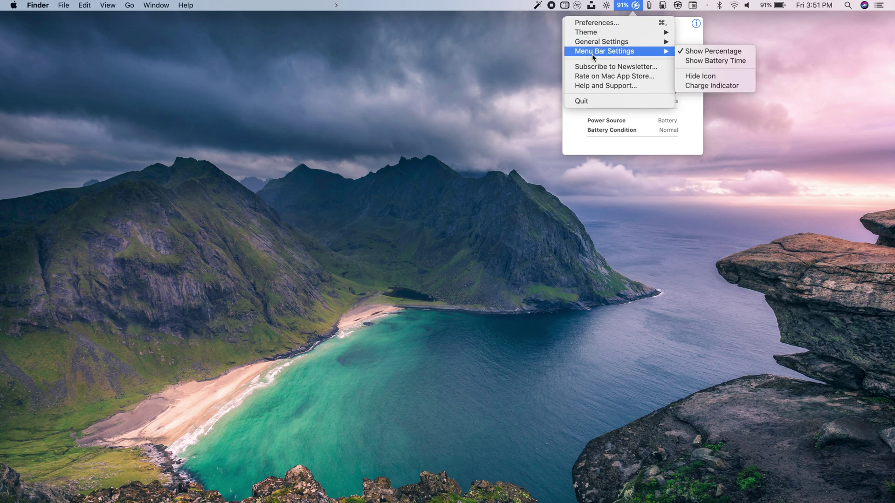
{"action": "left_click", "coordinate": [699, 62]}
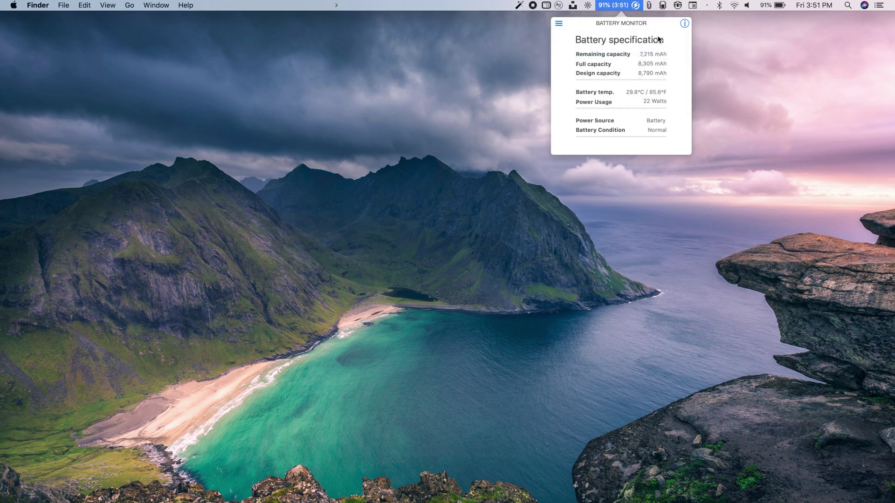
{"action": "left_click", "coordinate": [680, 176]}
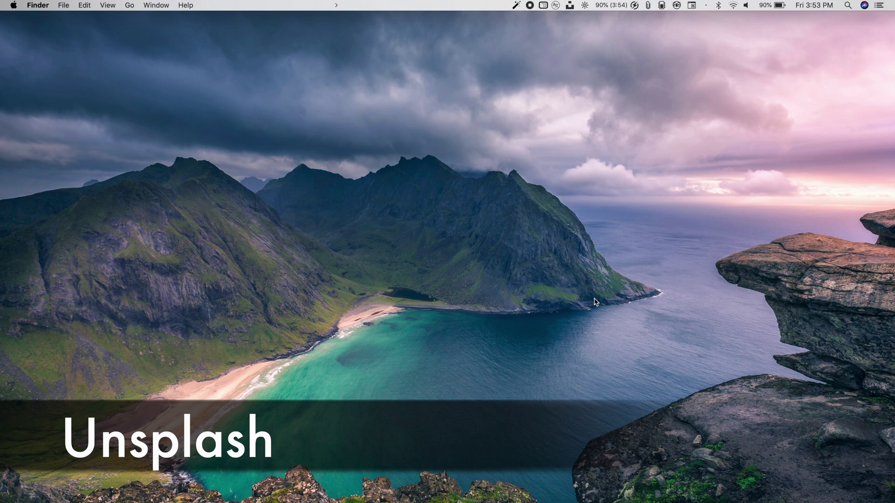
Refresh the Unsplash Wallpapers preview five times to browse new random photos
{"action": "left_click", "coordinate": [570, 6]}
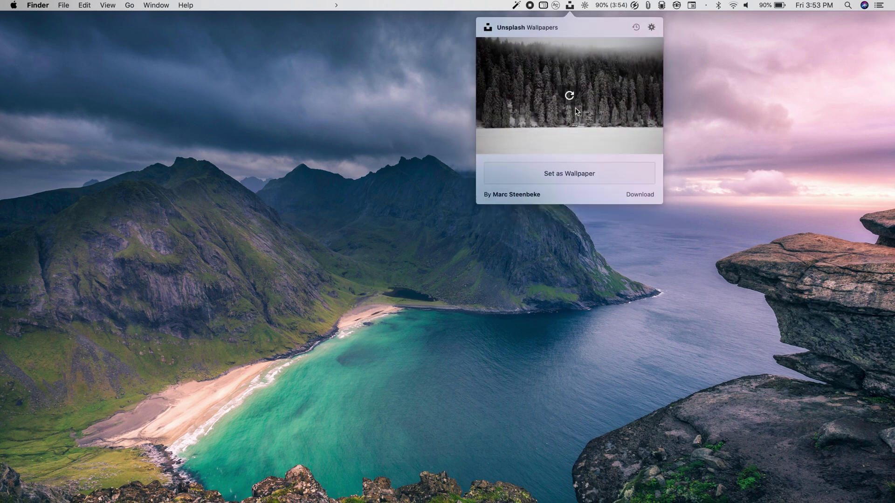
{"action": "left_click", "coordinate": [569, 97]}
{"action": "left_click", "coordinate": [568, 97]}
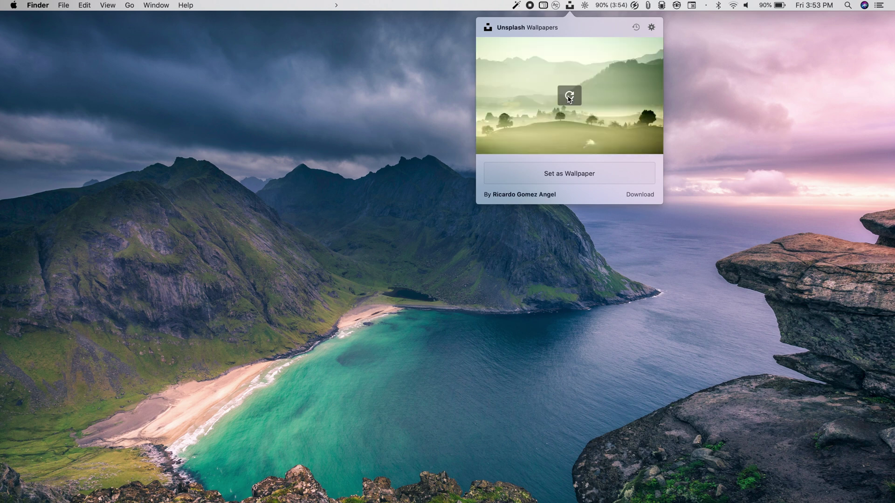
{"action": "left_click", "coordinate": [569, 97]}
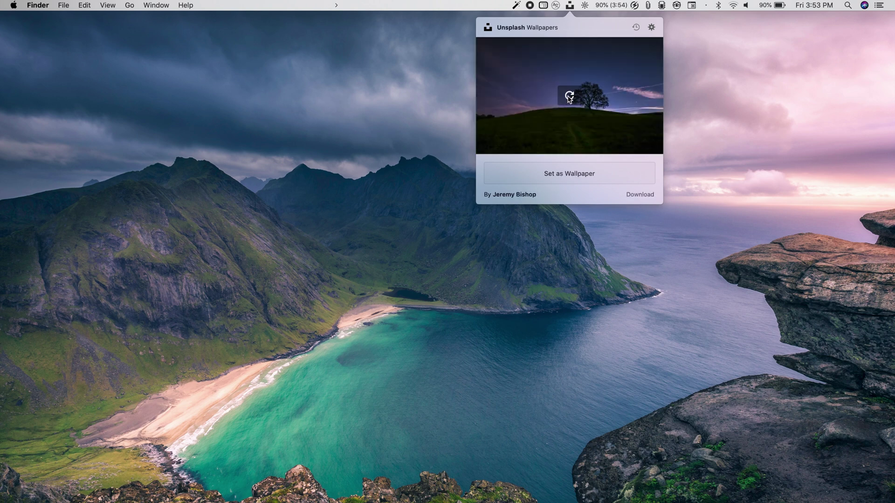
{"action": "left_click", "coordinate": [569, 97]}
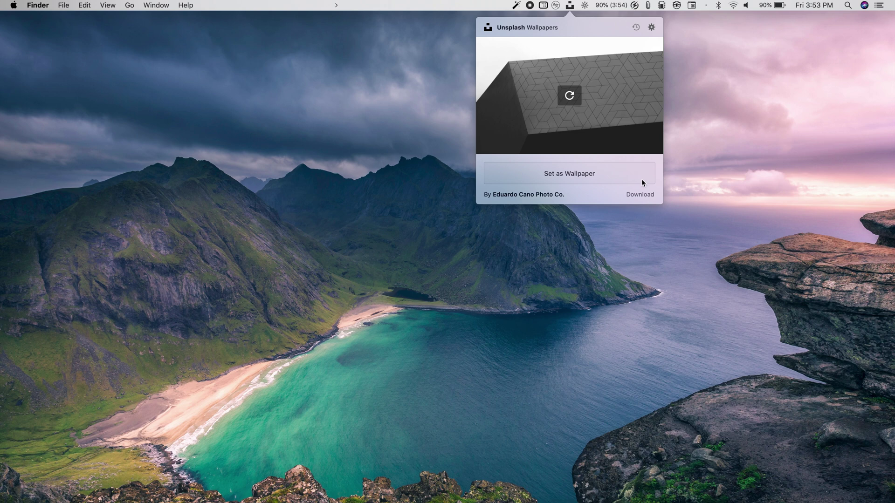
{"action": "left_click", "coordinate": [567, 97]}
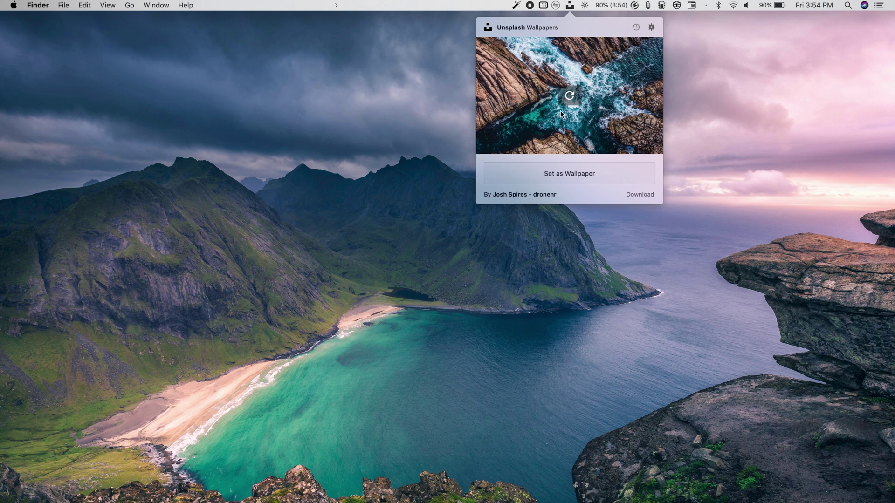
Pick the cloudy mountain photo from the wallpaper History as the preview
{"action": "left_click", "coordinate": [636, 28]}
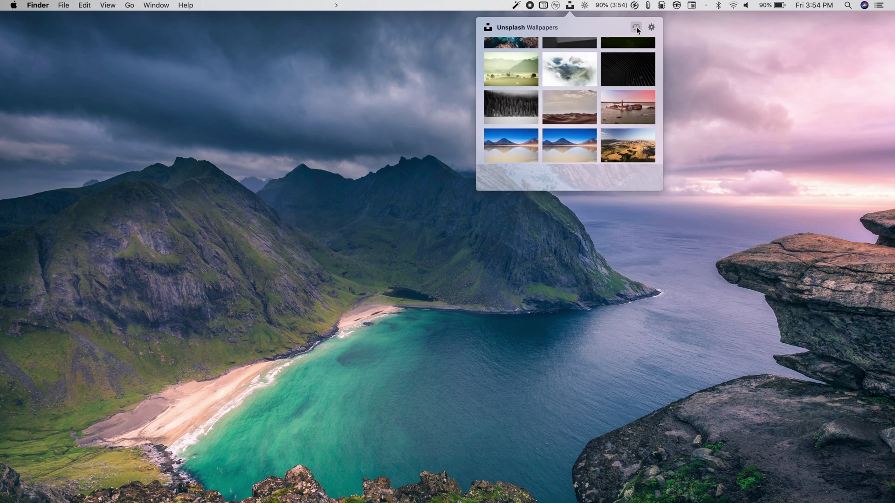
{"action": "scroll", "coordinate": [584, 100], "scroll_direction": "down", "scroll_amount": 10}
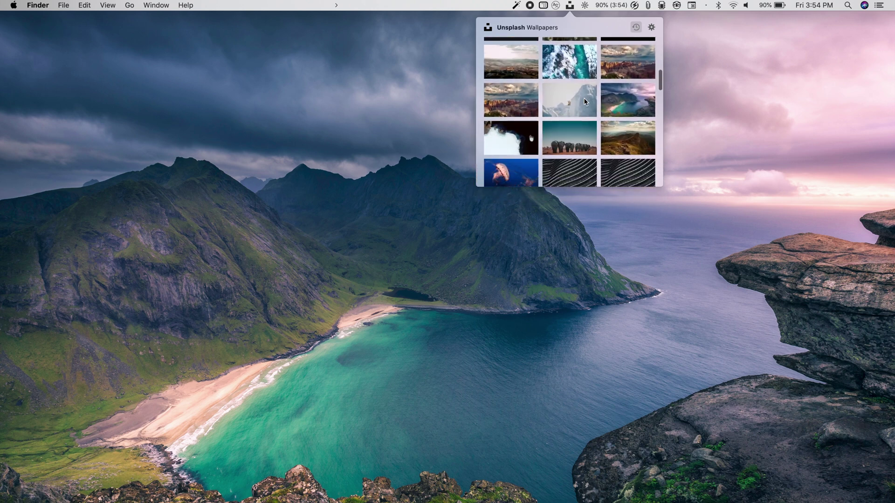
{"action": "scroll", "coordinate": [584, 100], "scroll_direction": "down", "scroll_amount": 10}
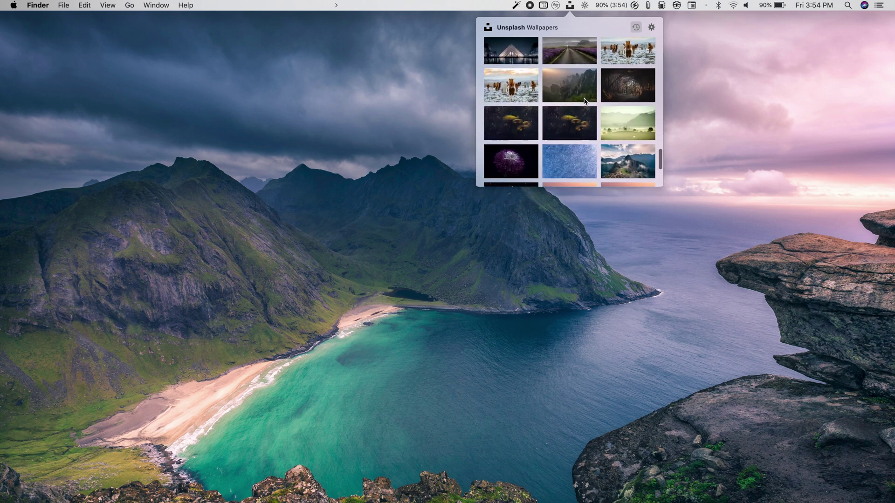
{"action": "scroll", "coordinate": [584, 100], "scroll_direction": "up", "scroll_amount": 20}
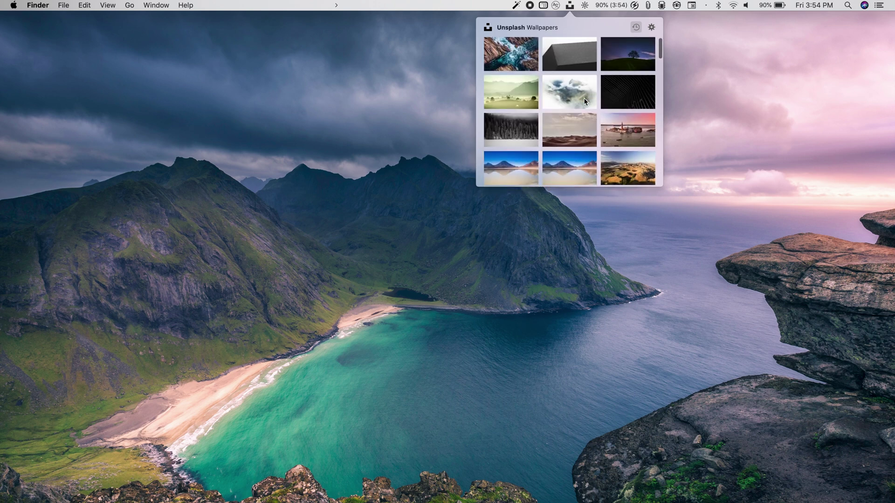
{"action": "left_click", "coordinate": [574, 93]}
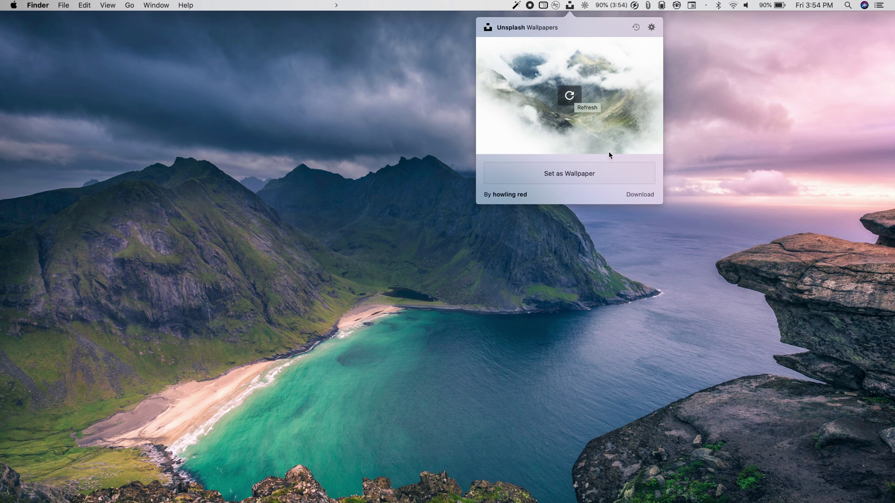
{"action": "left_click", "coordinate": [650, 27]}
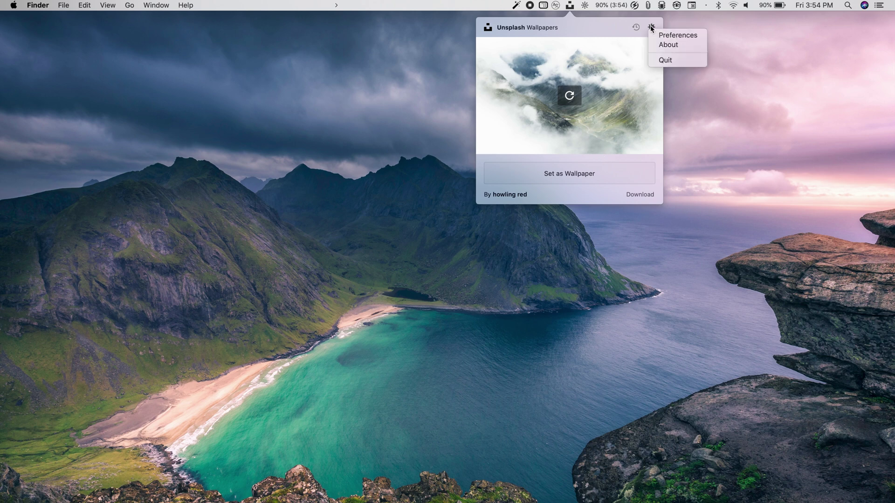
Review Unsplash Wallpapers Preferences, leaving the update frequency on Daily
{"action": "left_click", "coordinate": [655, 33]}
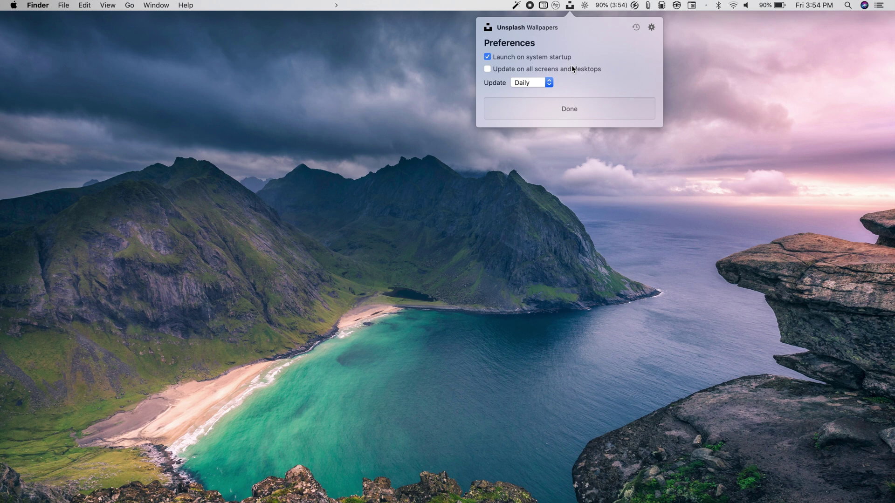
{"action": "left_click", "coordinate": [548, 84]}
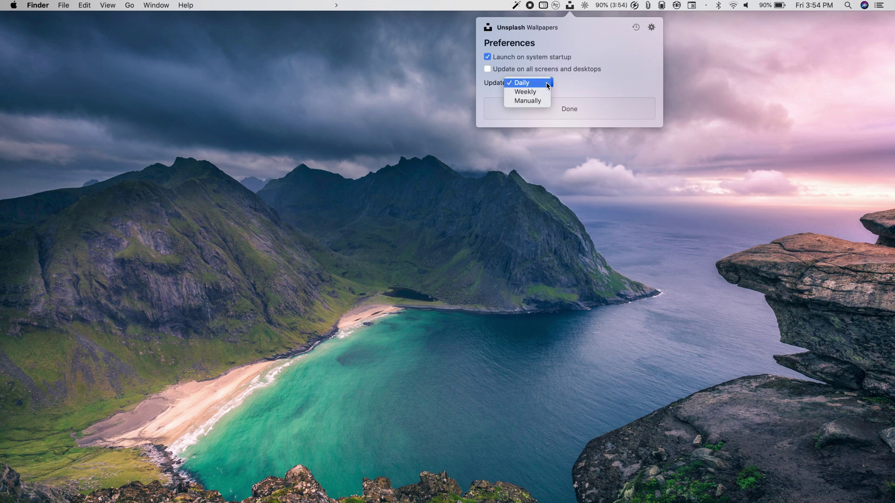
{"action": "left_click", "coordinate": [572, 87]}
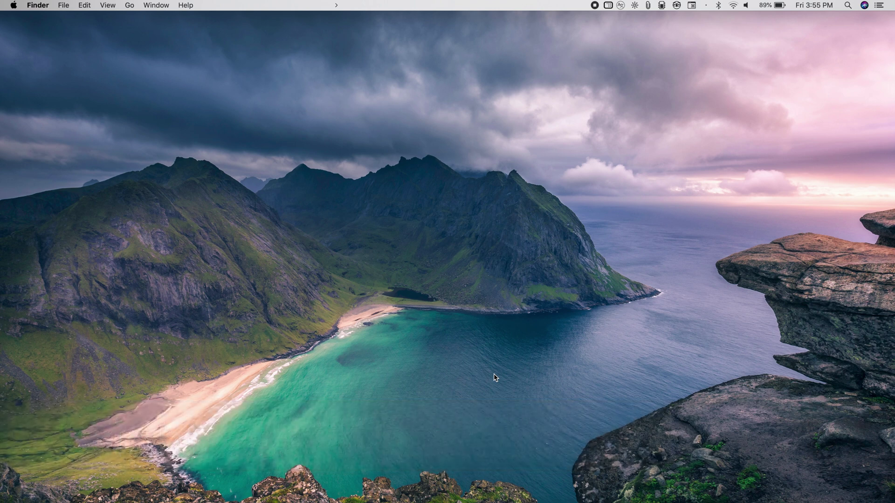
Set screen brightness near maximum and assign ⌥Z as the brightness-up shortcut
{"action": "left_click", "coordinate": [636, 6]}
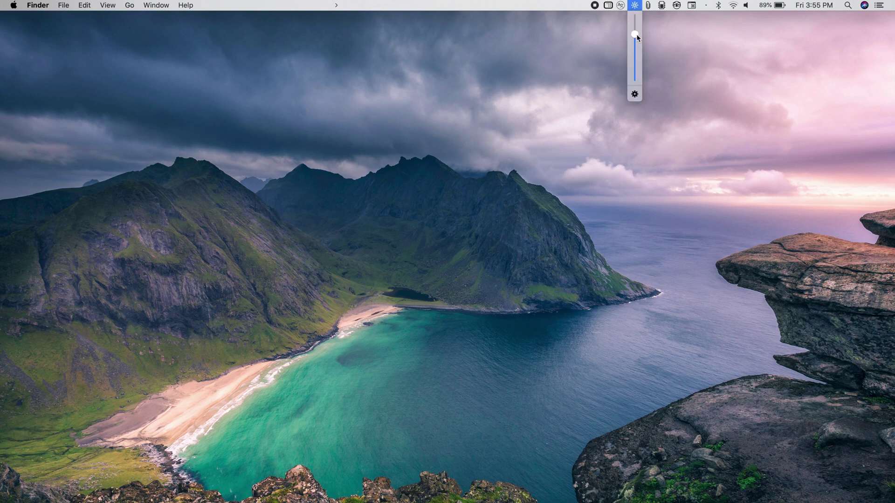
{"action": "left_click_drag", "start_coordinate": [636, 35], "coordinate": [637, 31]}
{"action": "left_click", "coordinate": [634, 94]}
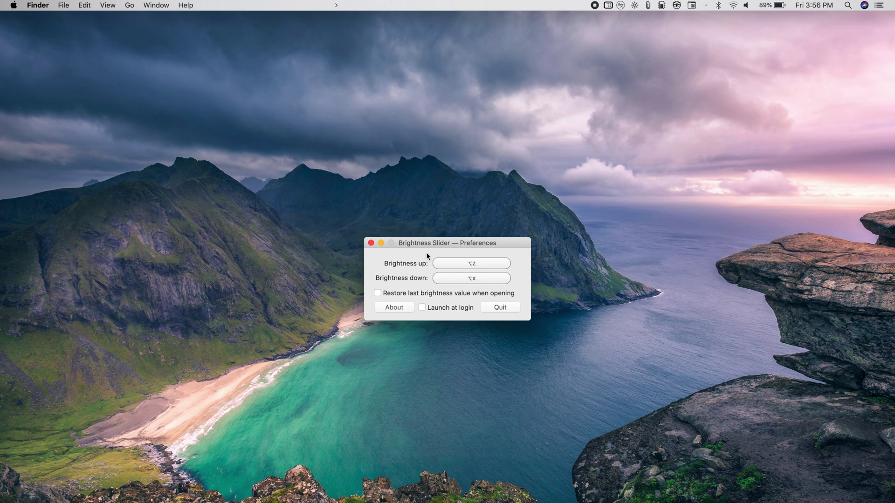
{"action": "left_click", "coordinate": [474, 263]}
{"action": "key", "text": "alt+z"}
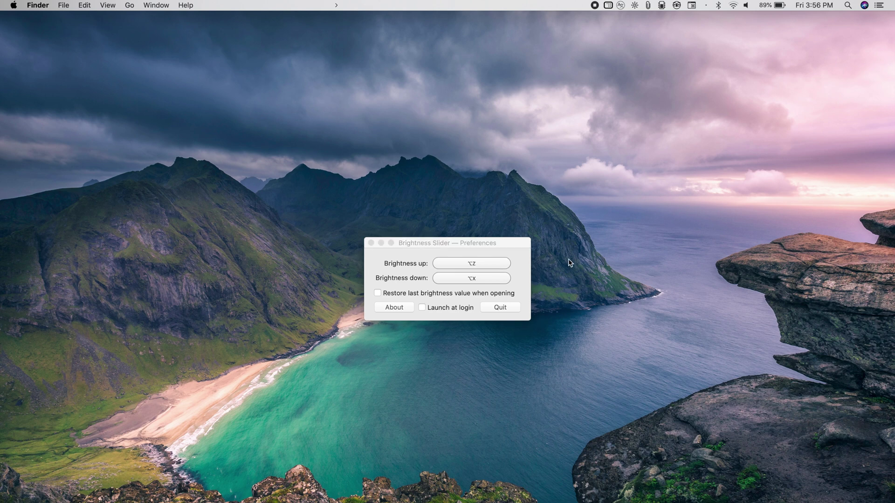